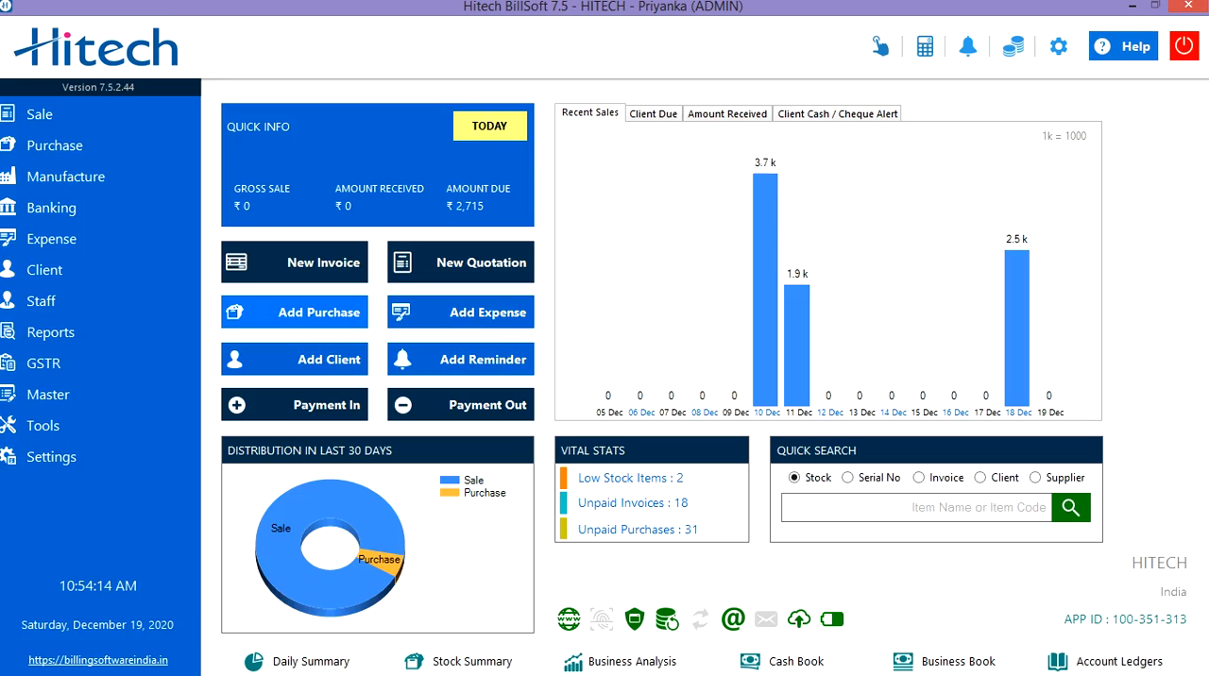
Step: Start a new sale return (credit note) against invoice GST-125
left_click(75, 114)
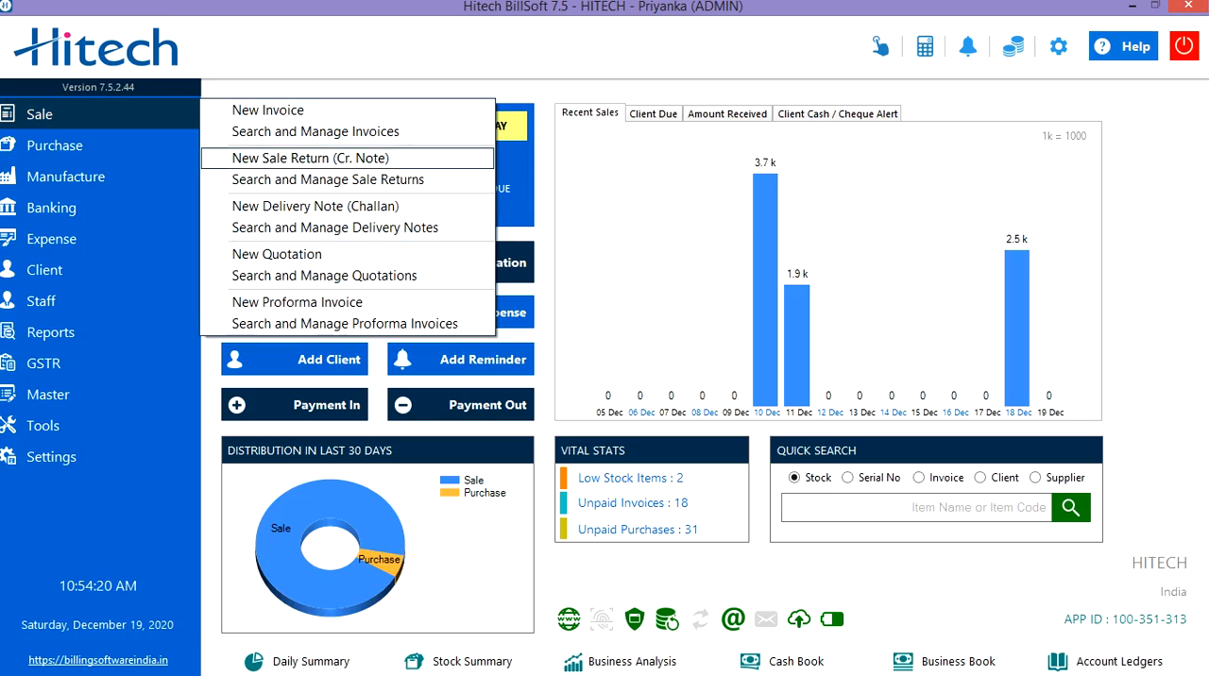
left_click(311, 158)
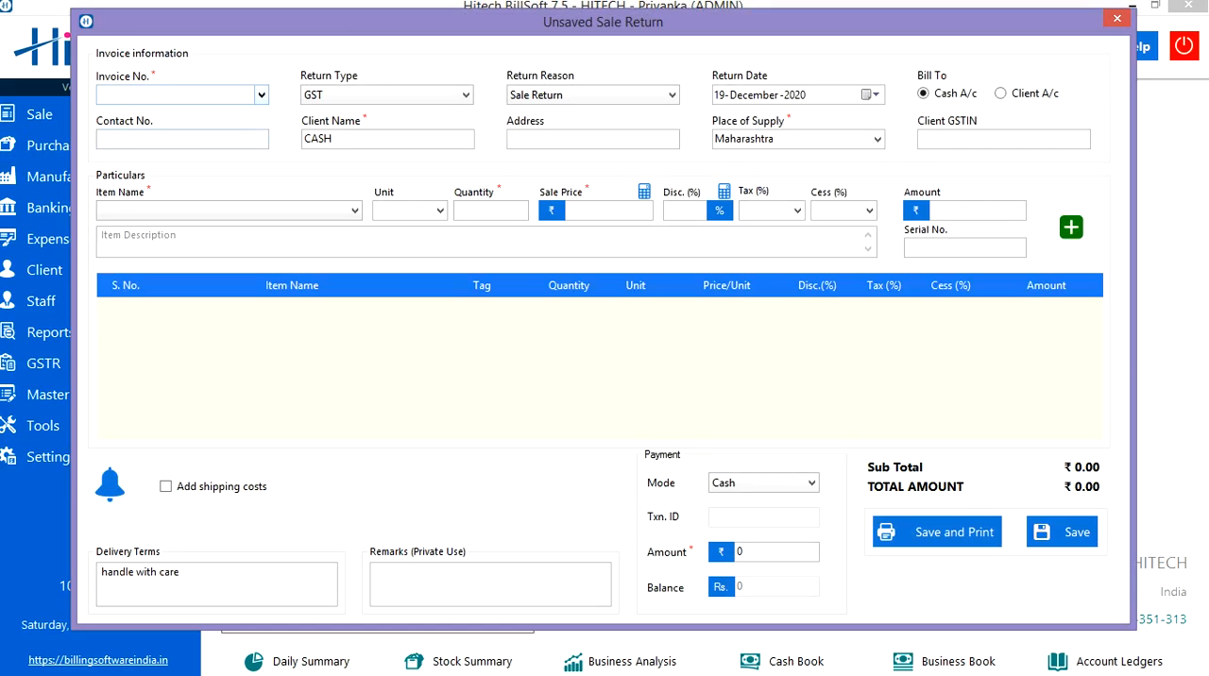
left_click(262, 94)
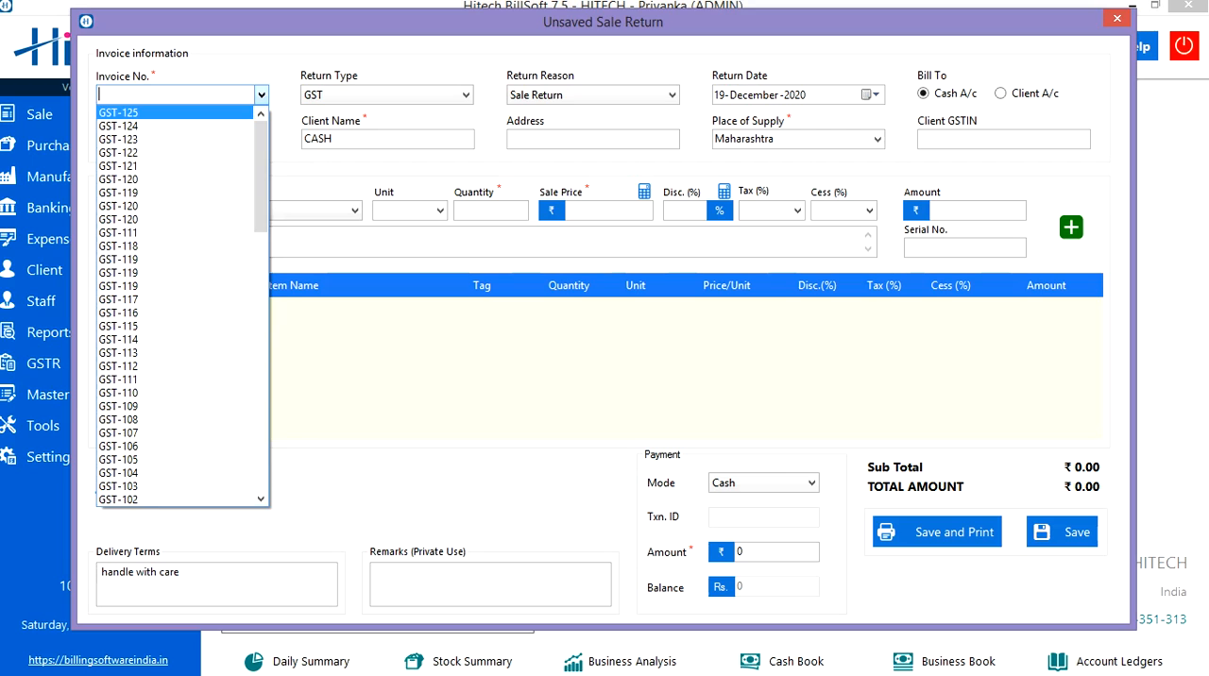
key("Return")
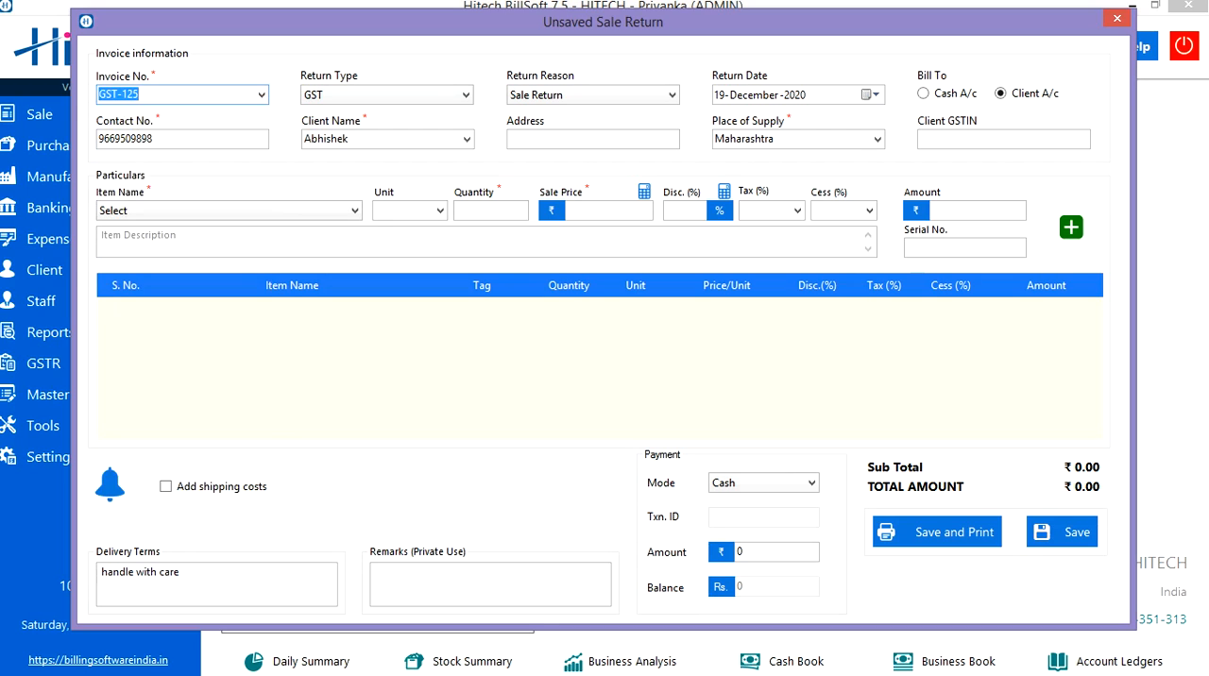
Step: Set the return type to GST, reason to Others and date to 19 December 2020, and load the client's details from the contact number
left_click(464, 94)
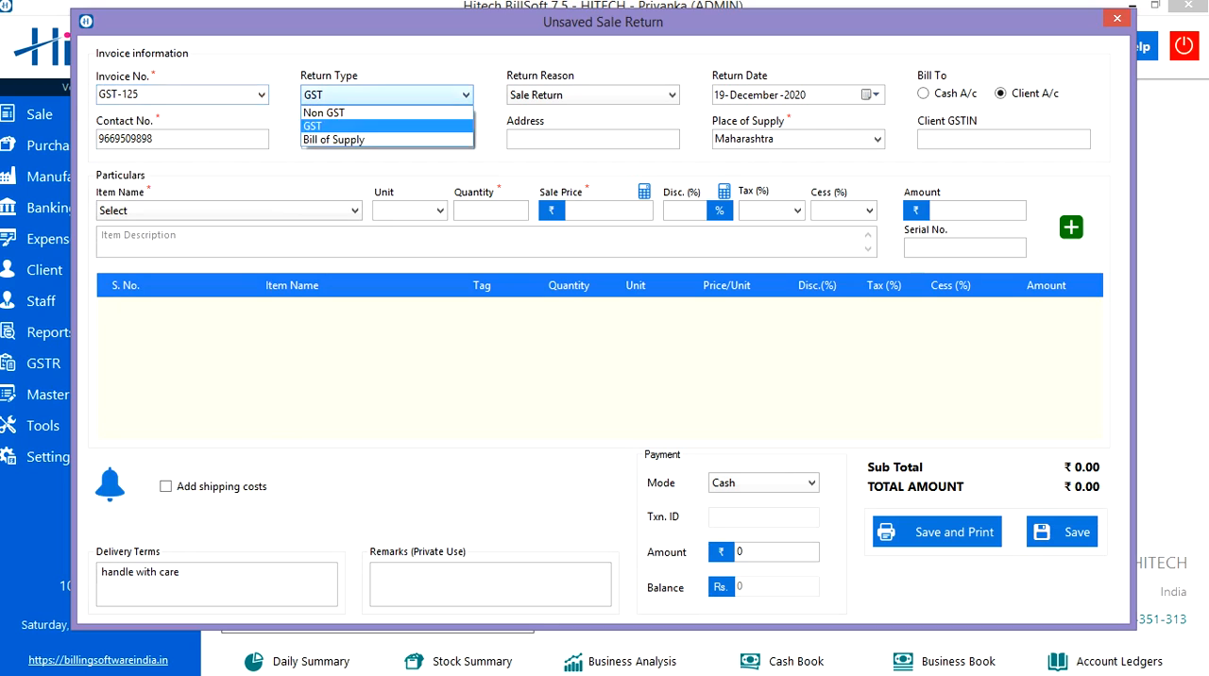
left_click(378, 126)
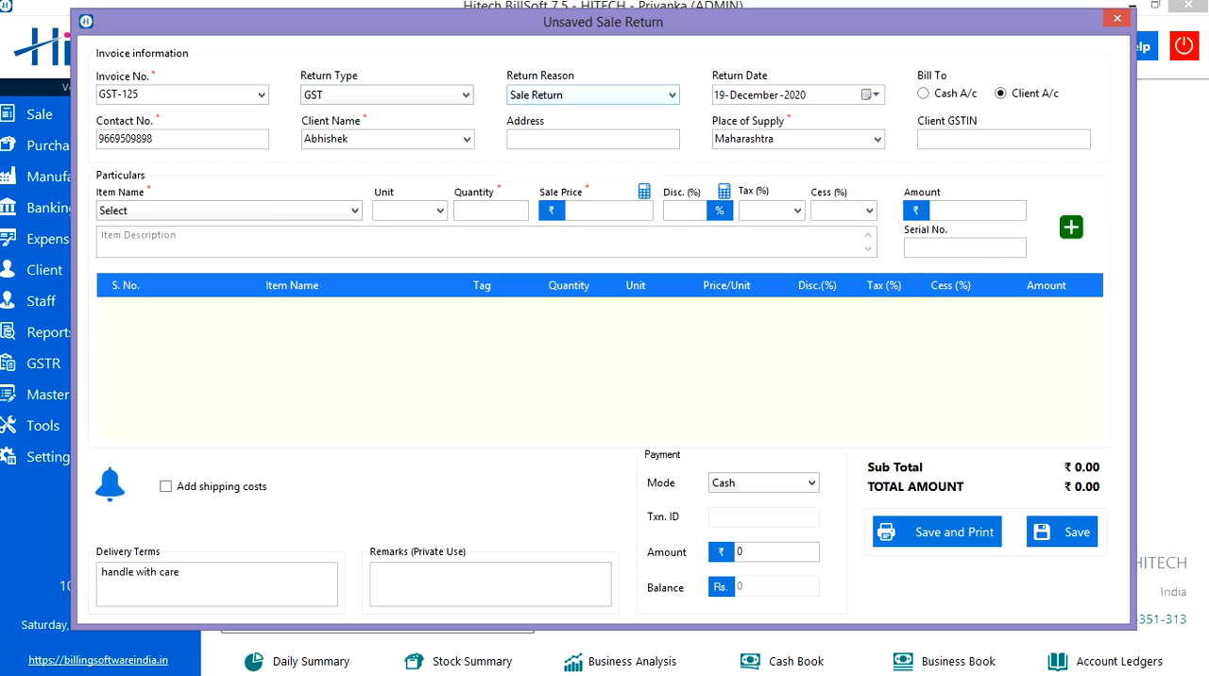
left_click(671, 95)
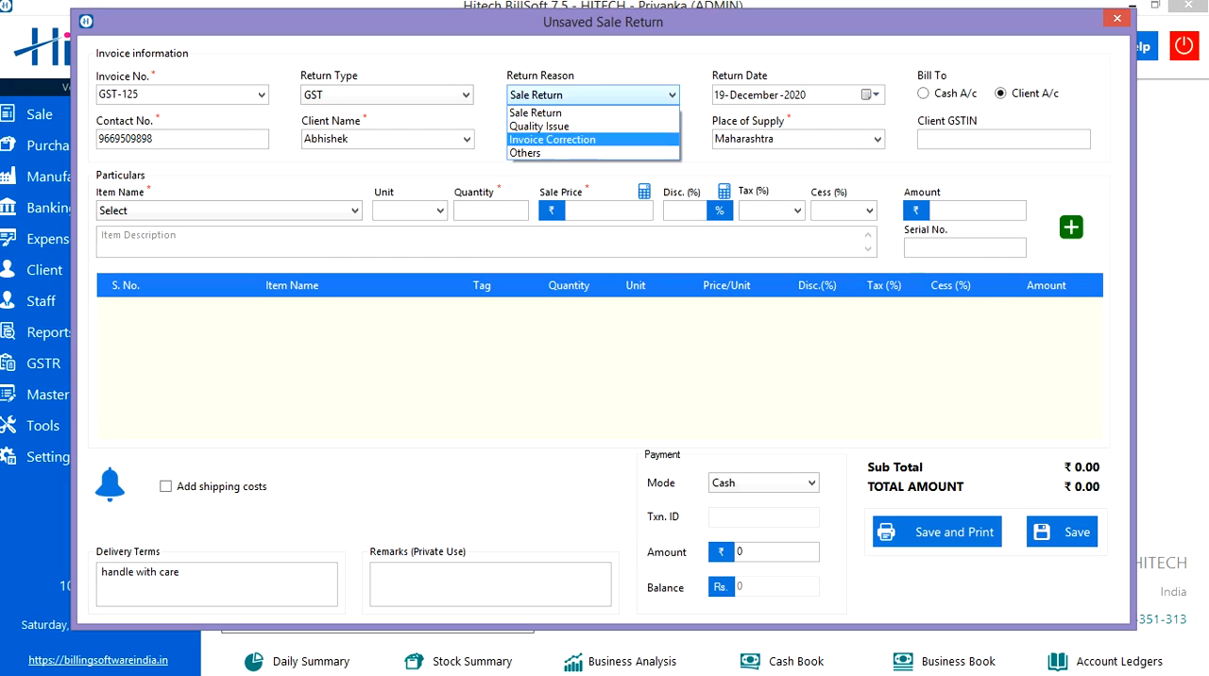
left_click(538, 153)
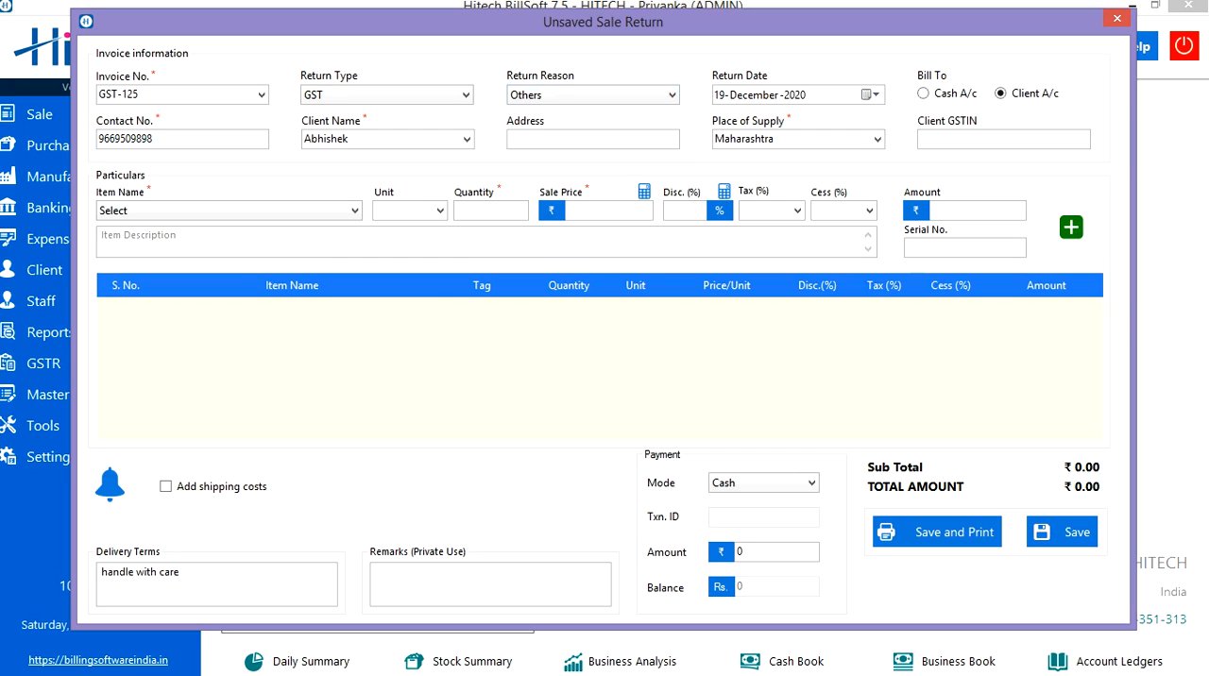
left_click(870, 94)
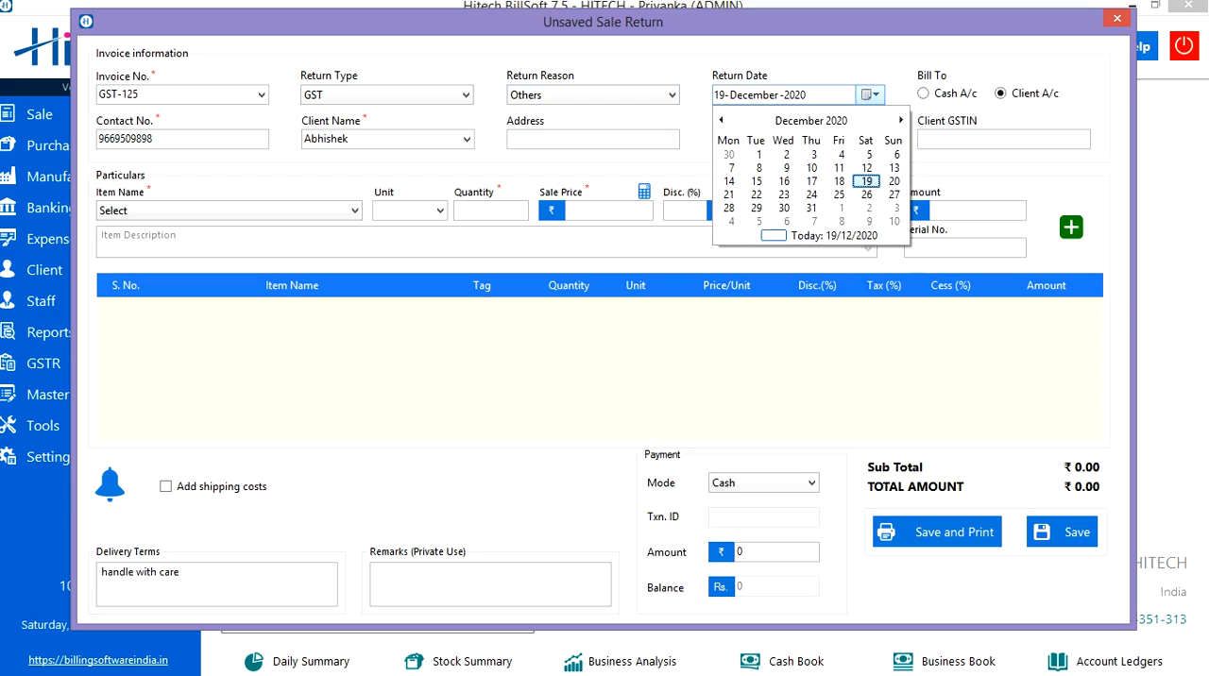
left_click(866, 181)
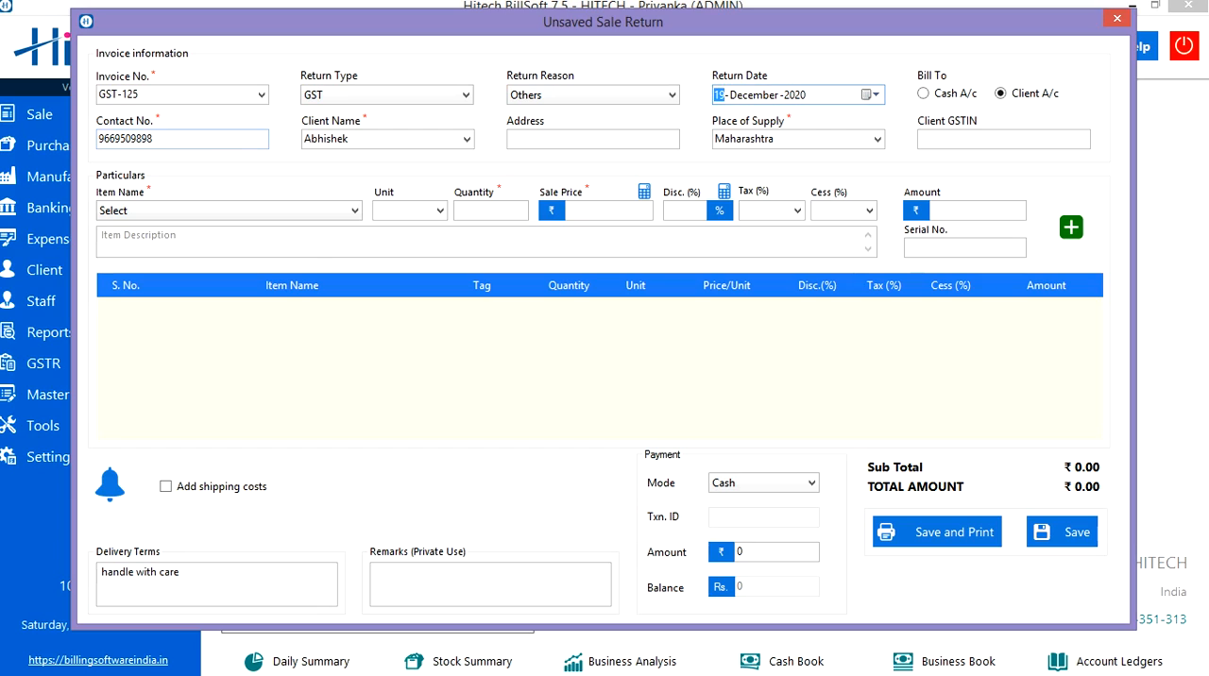
left_click(154, 139)
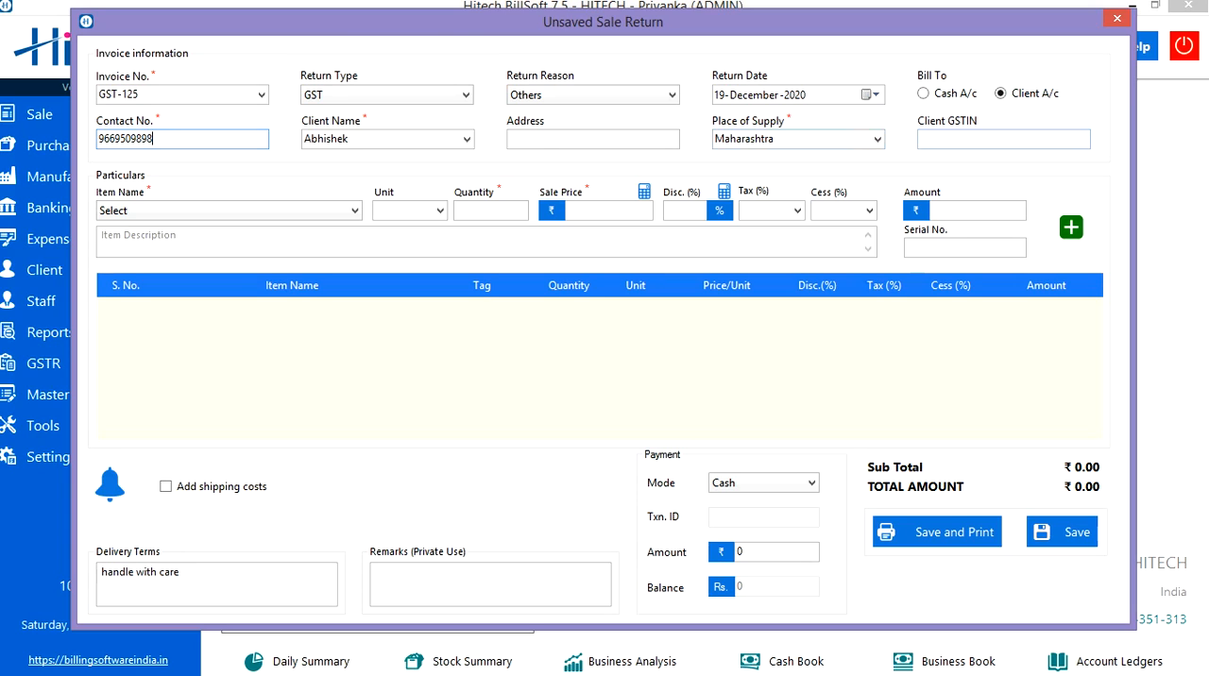
left_click(1003, 139)
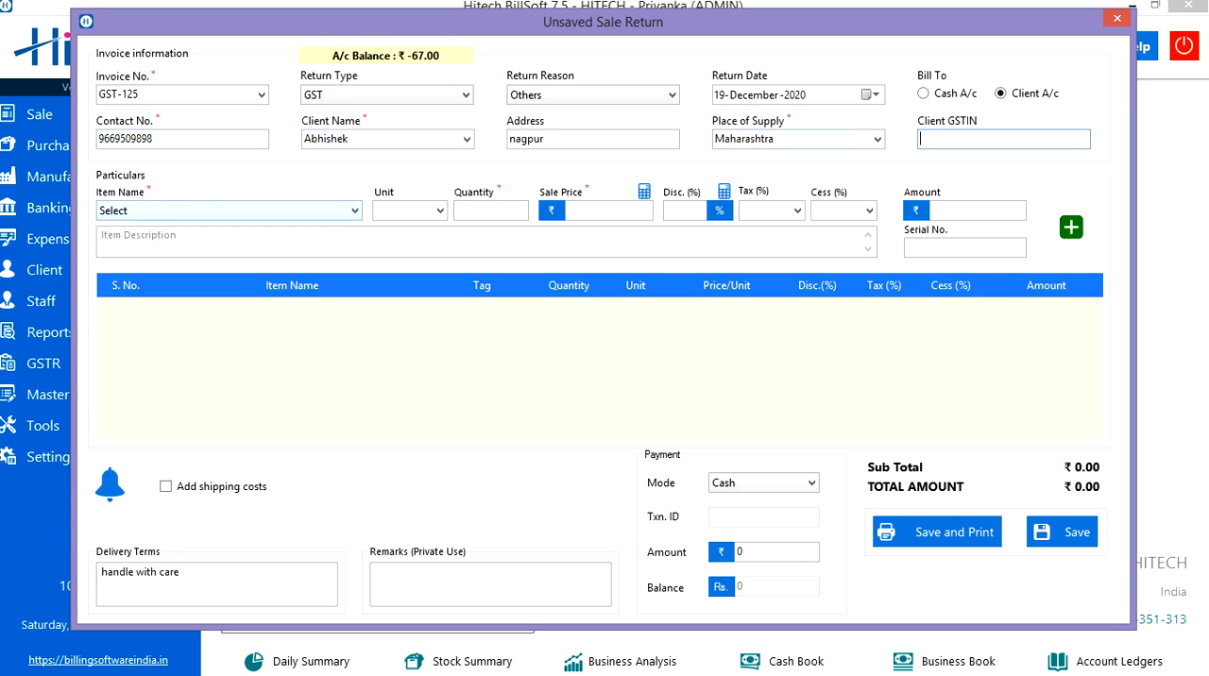
Step: Add Surf Excel 500 KG to the returned items with unit PAC, keeping its prefilled quantity, sale price and tax
left_click(353, 211)
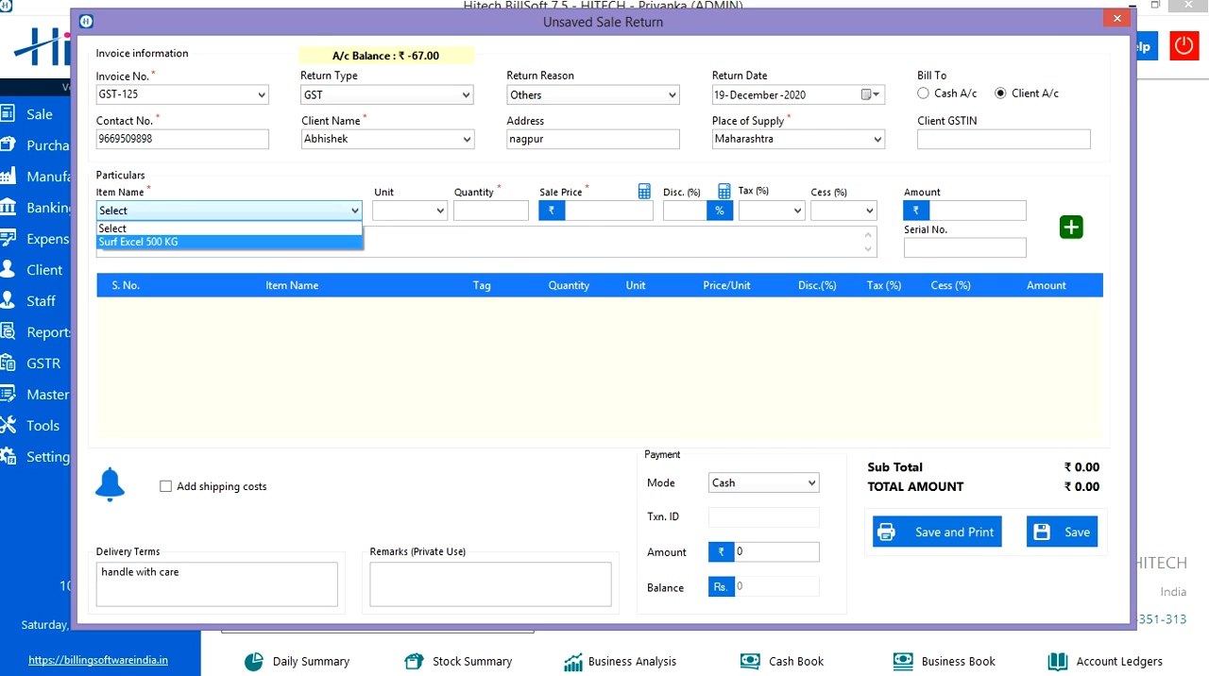
key("Return")
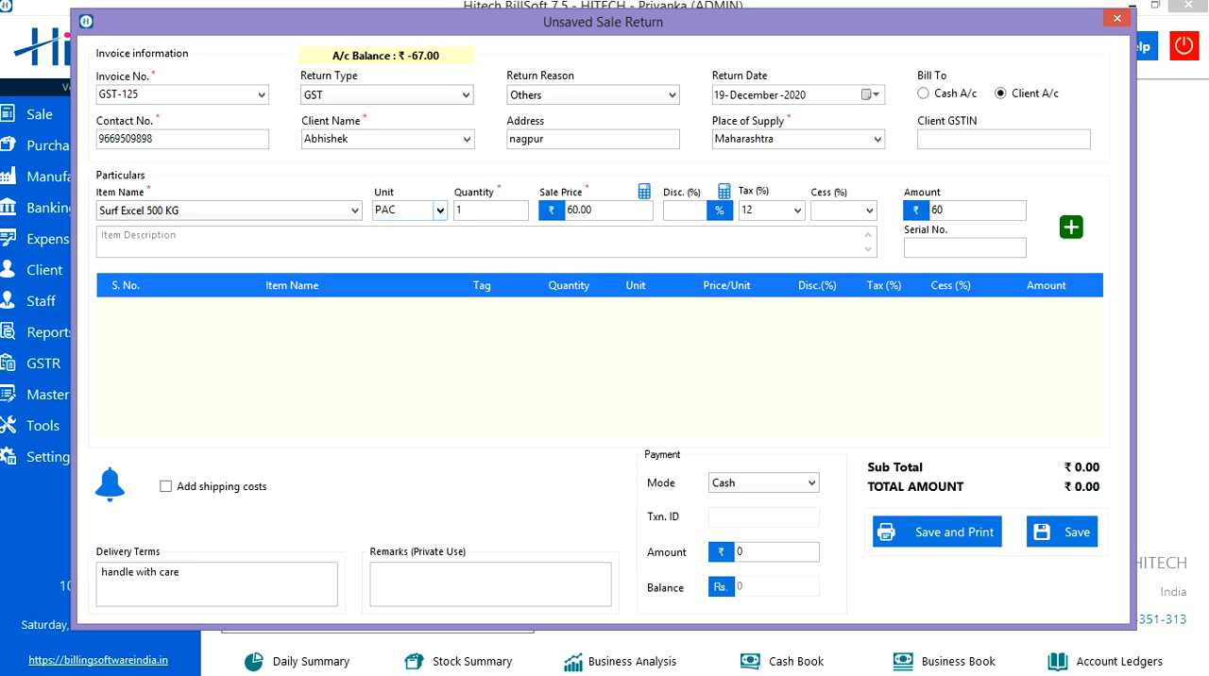
left_click(440, 211)
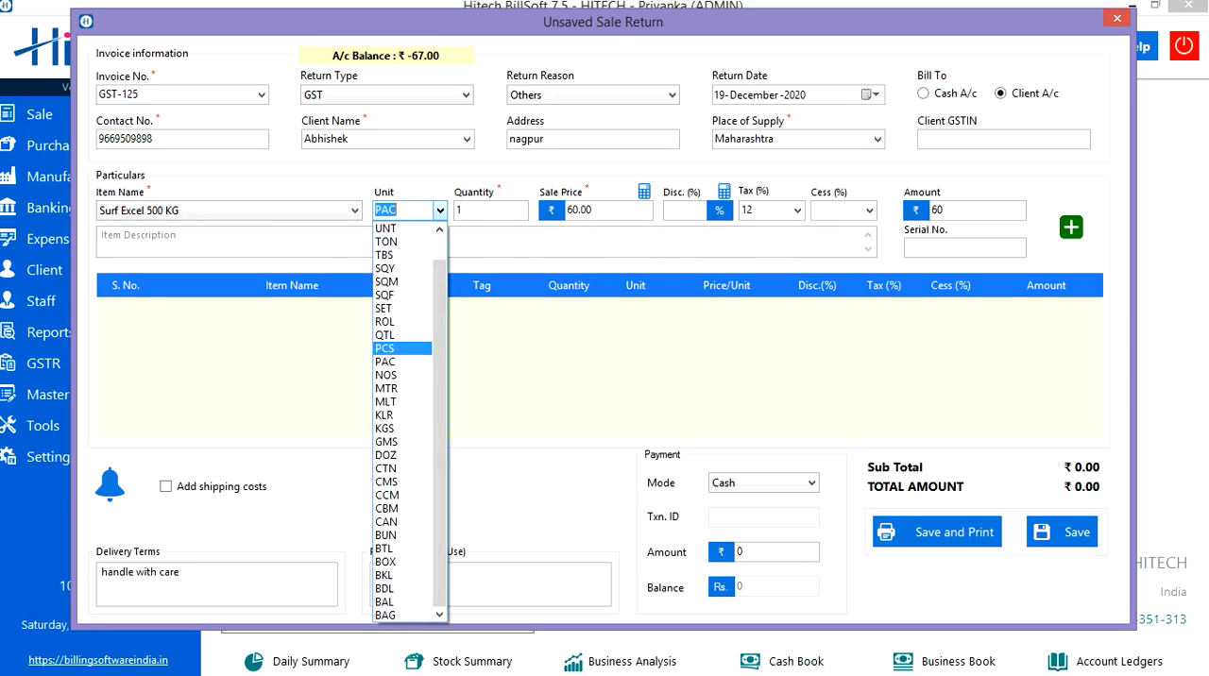
left_click(386, 361)
left_click(480, 211)
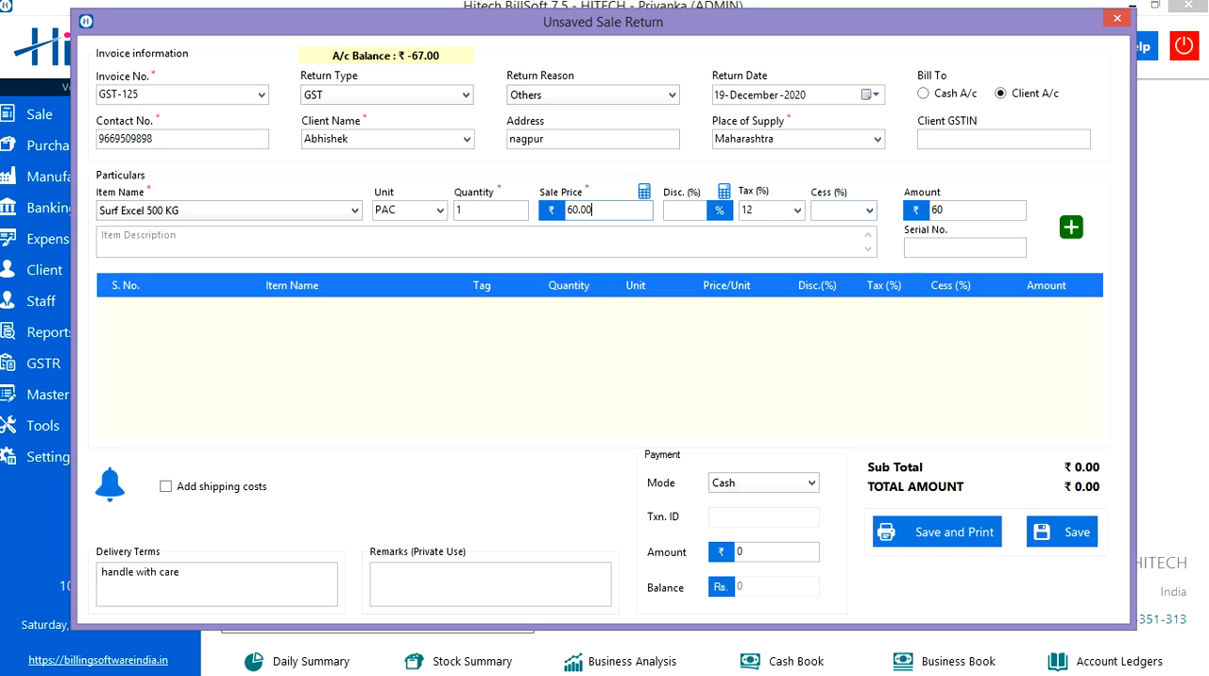
left_click(956, 211)
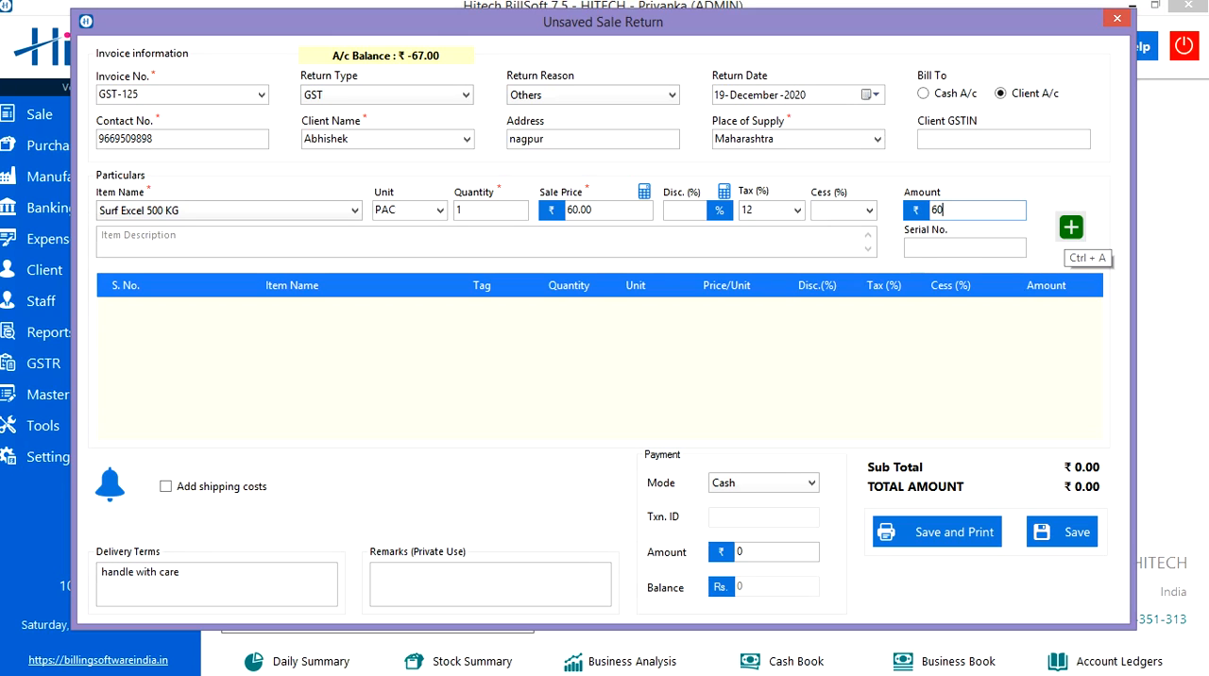
key("ctrl+a")
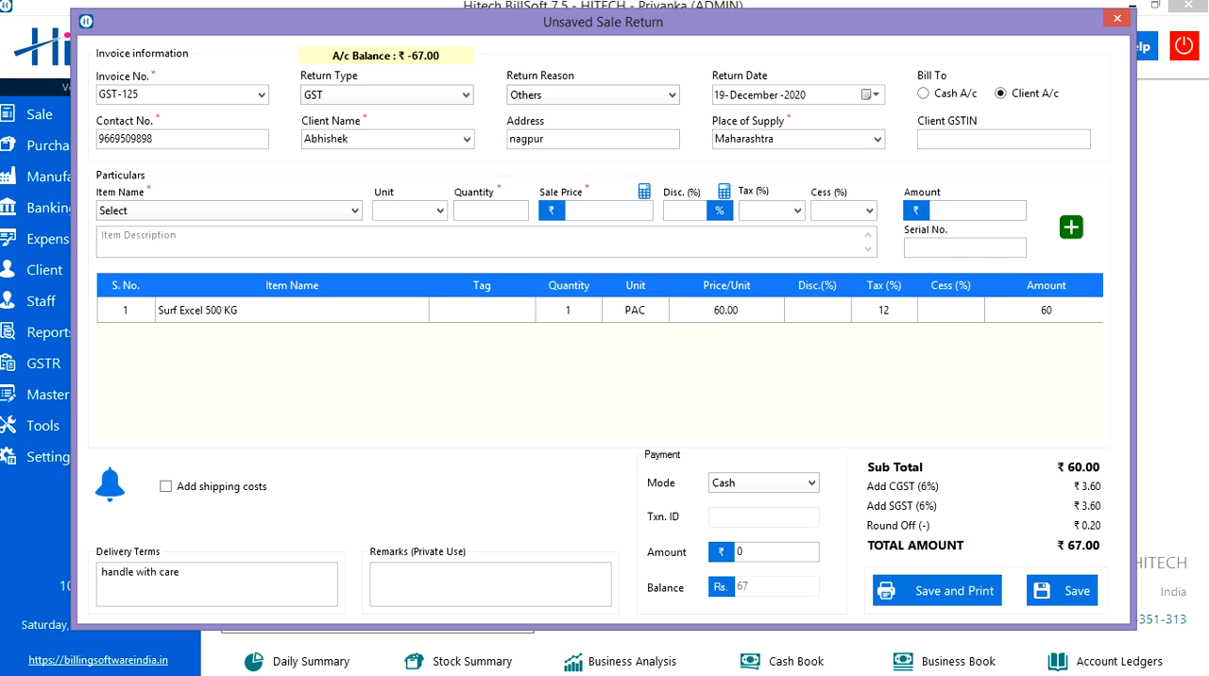
left_click(109, 484)
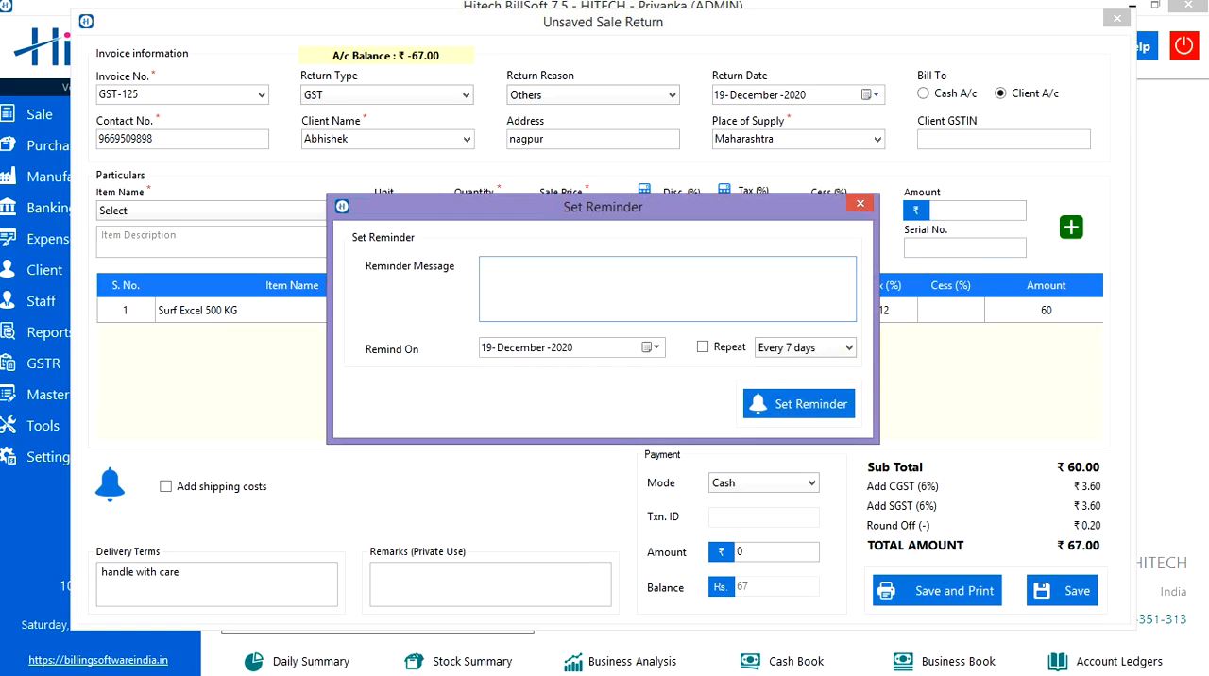
left_click(655, 348)
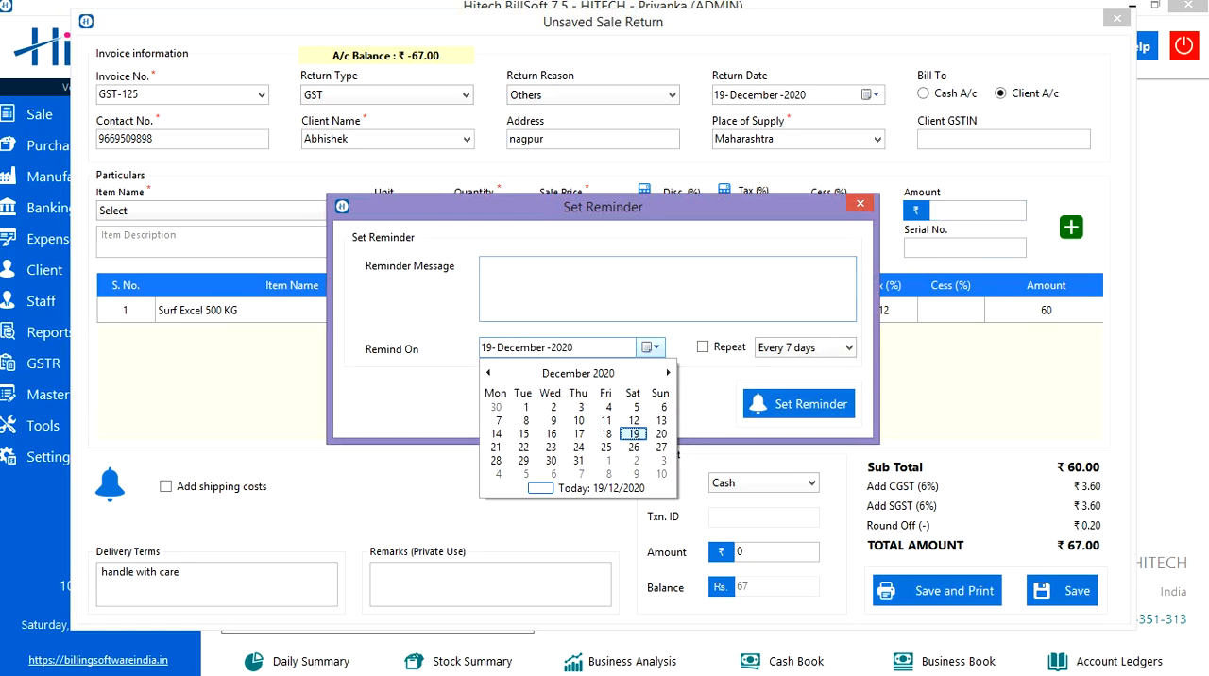
left_click(633, 434)
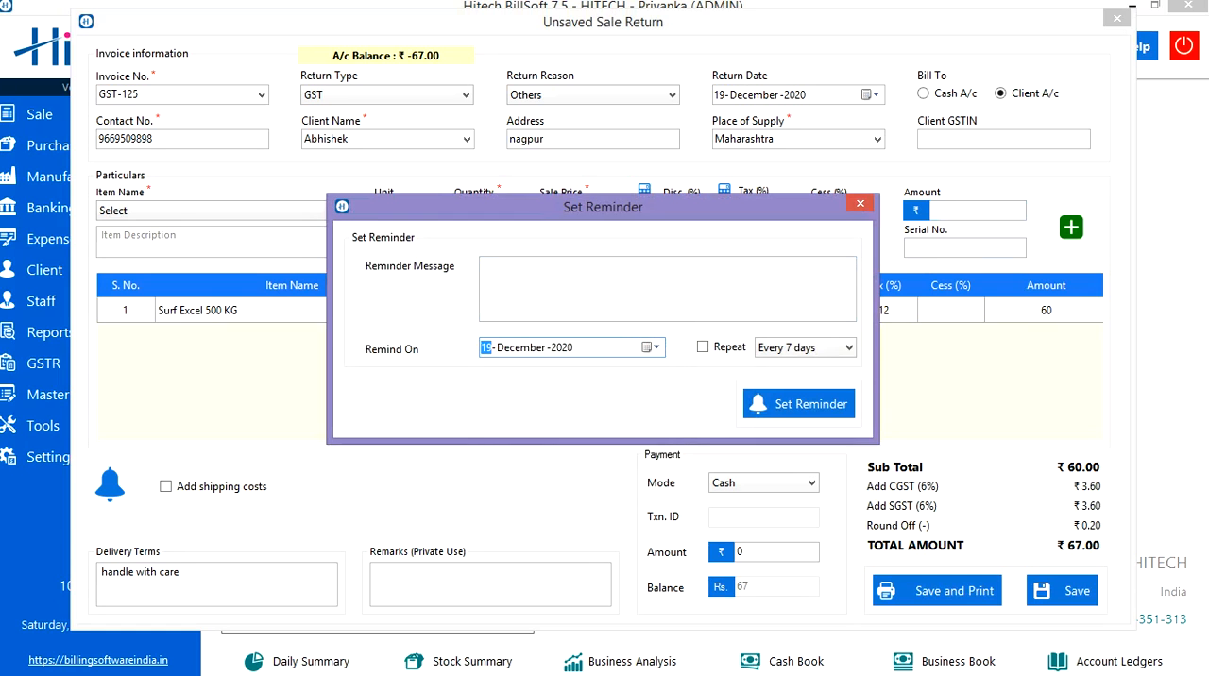
left_click(848, 347)
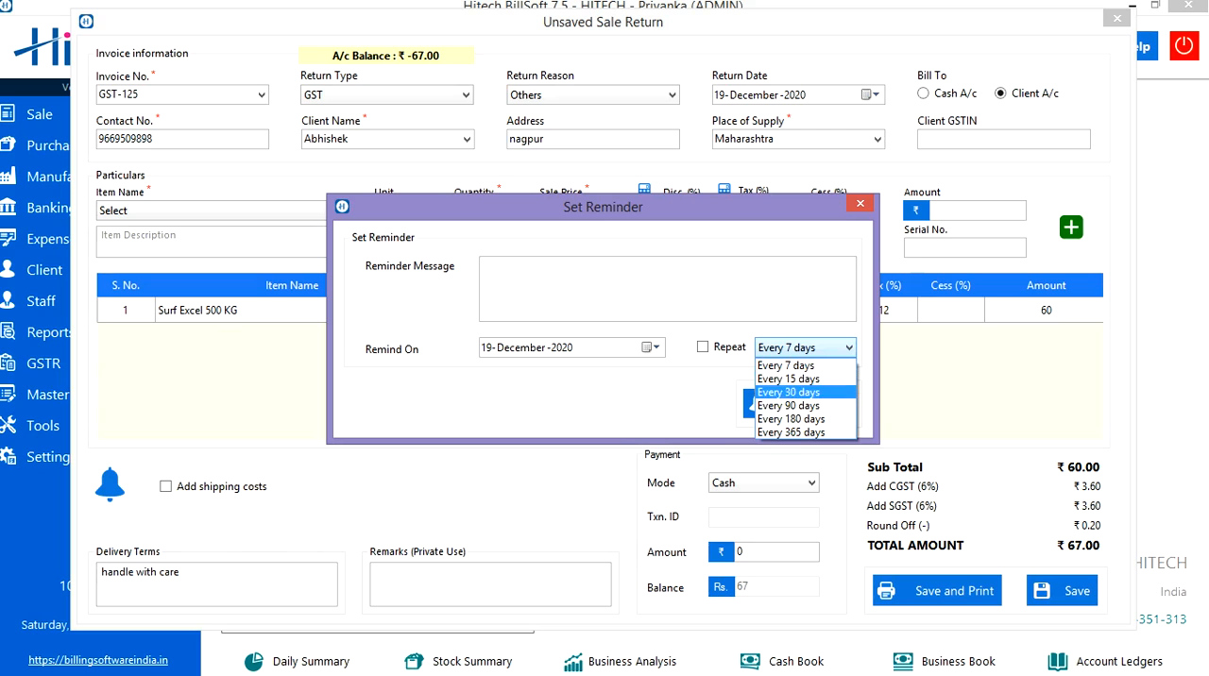
left_click(808, 350)
left_click(703, 347)
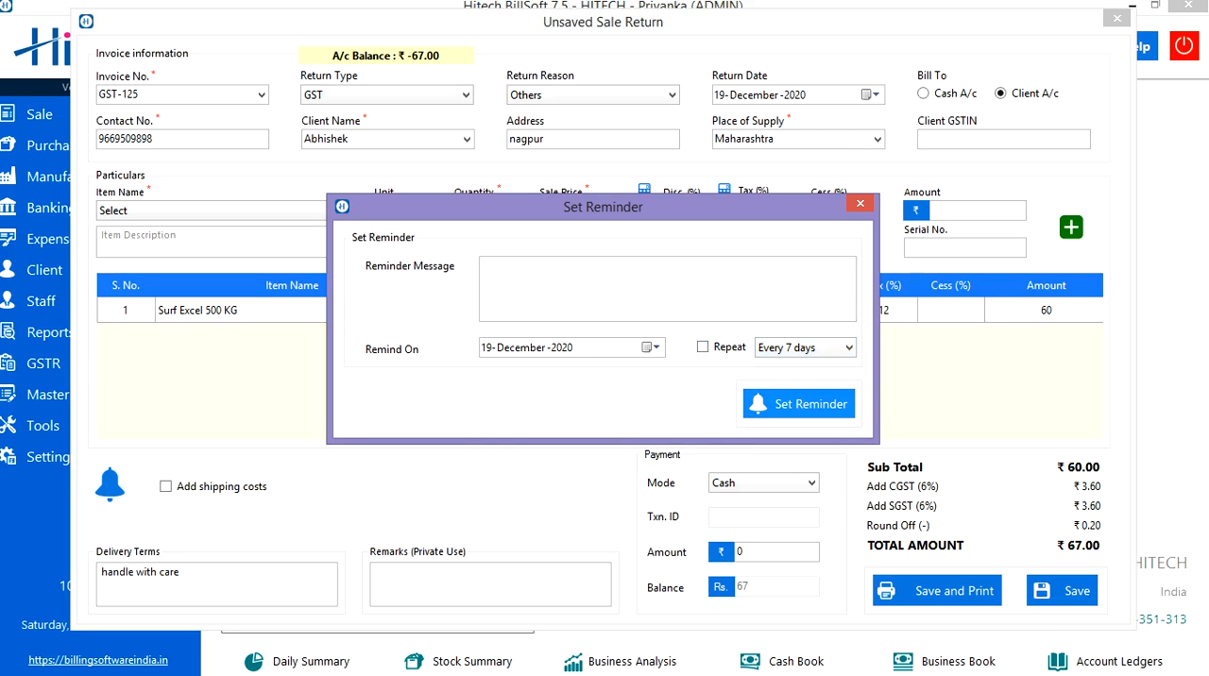
left_click(859, 203)
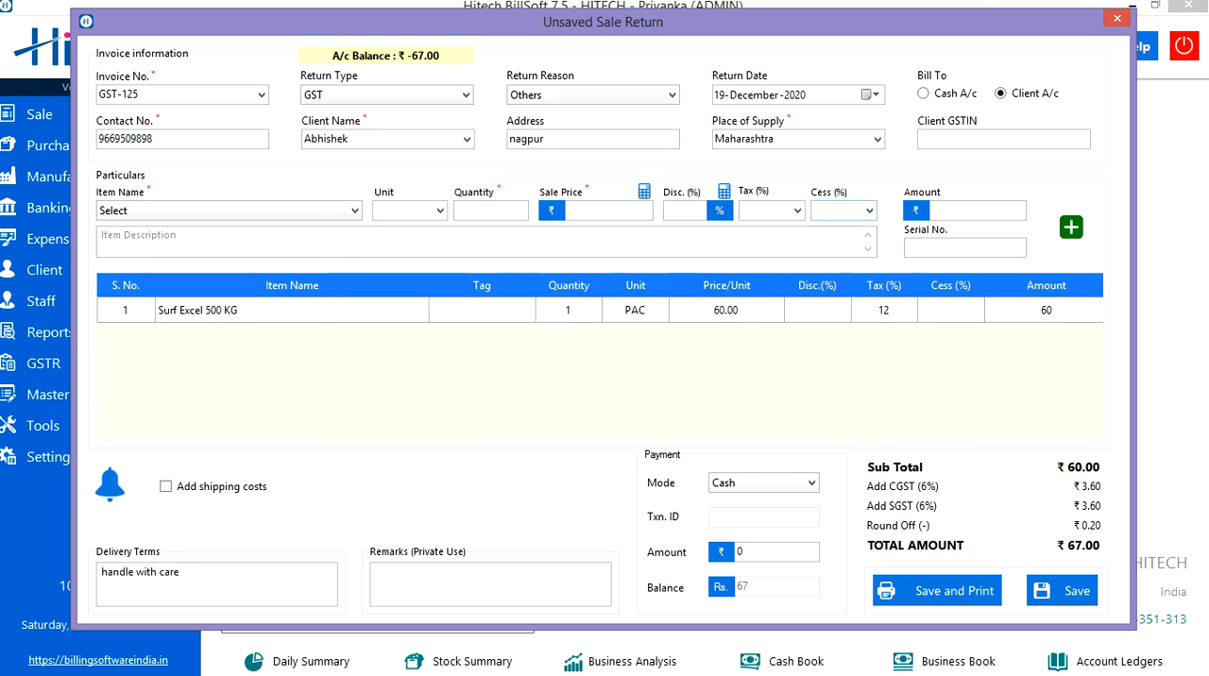
left_click(167, 486)
left_click(326, 486)
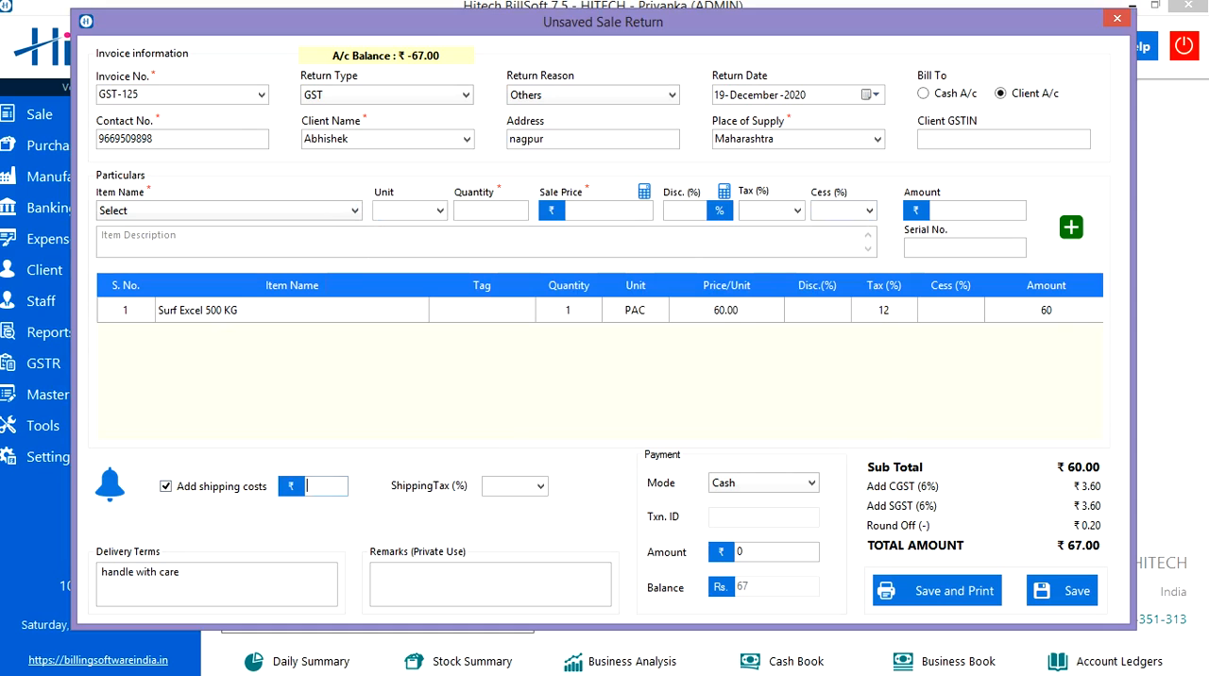
left_click(510, 486)
left_click(540, 487)
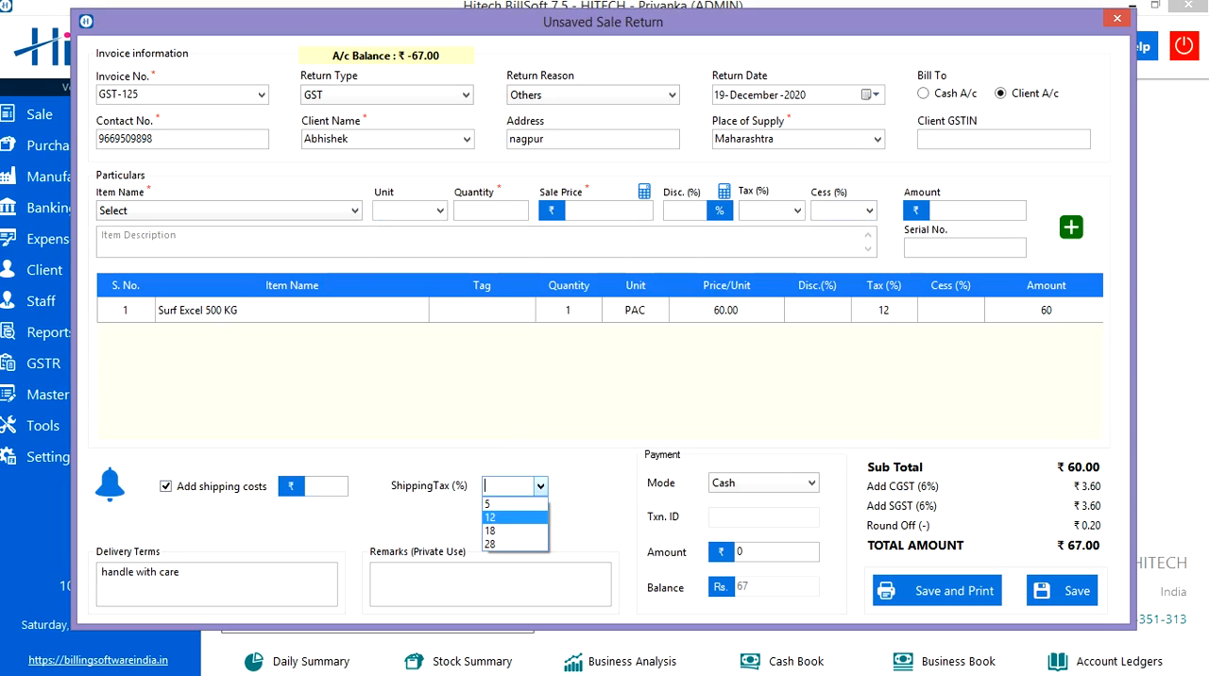
left_click(540, 486)
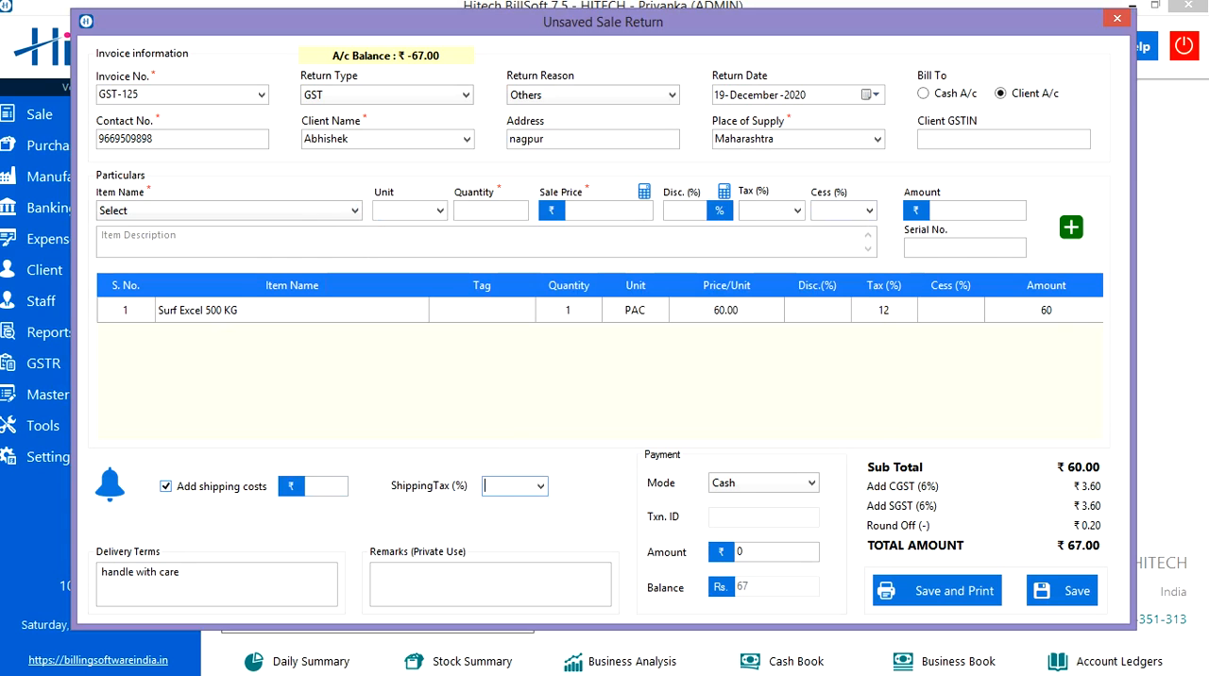
left_click(166, 487)
Step: Set the payment mode to Cash, and save the sale return for printing with the update confirmed
left_click(180, 574)
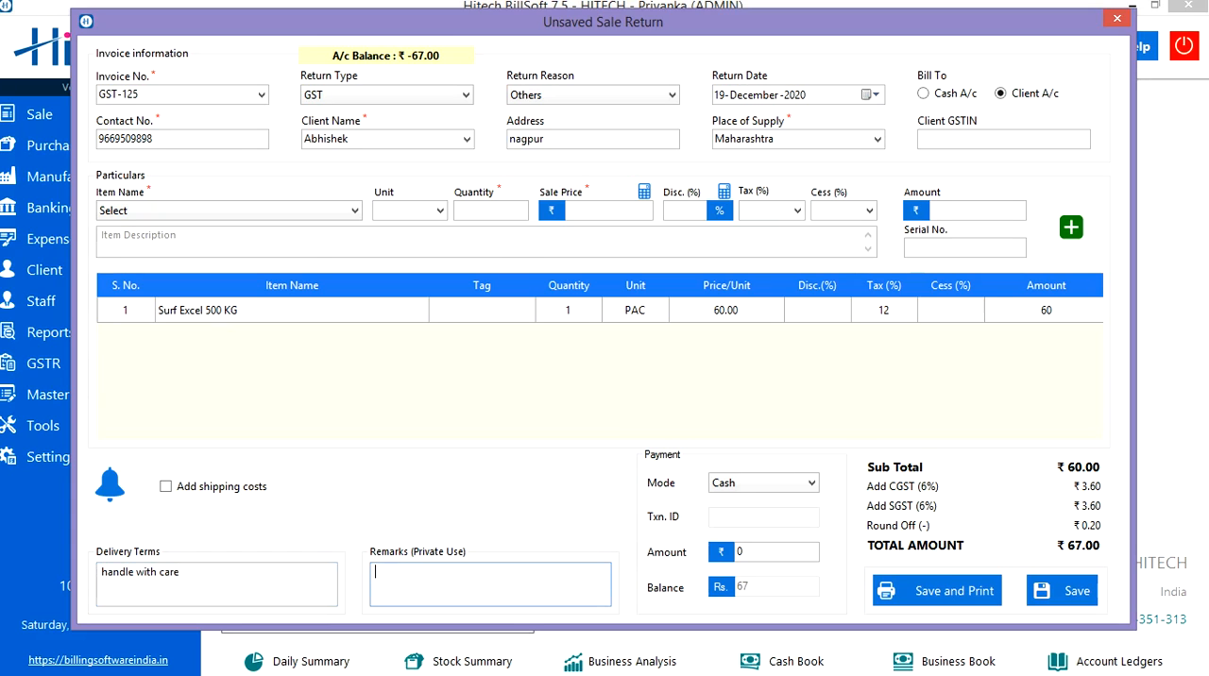
left_click(803, 482)
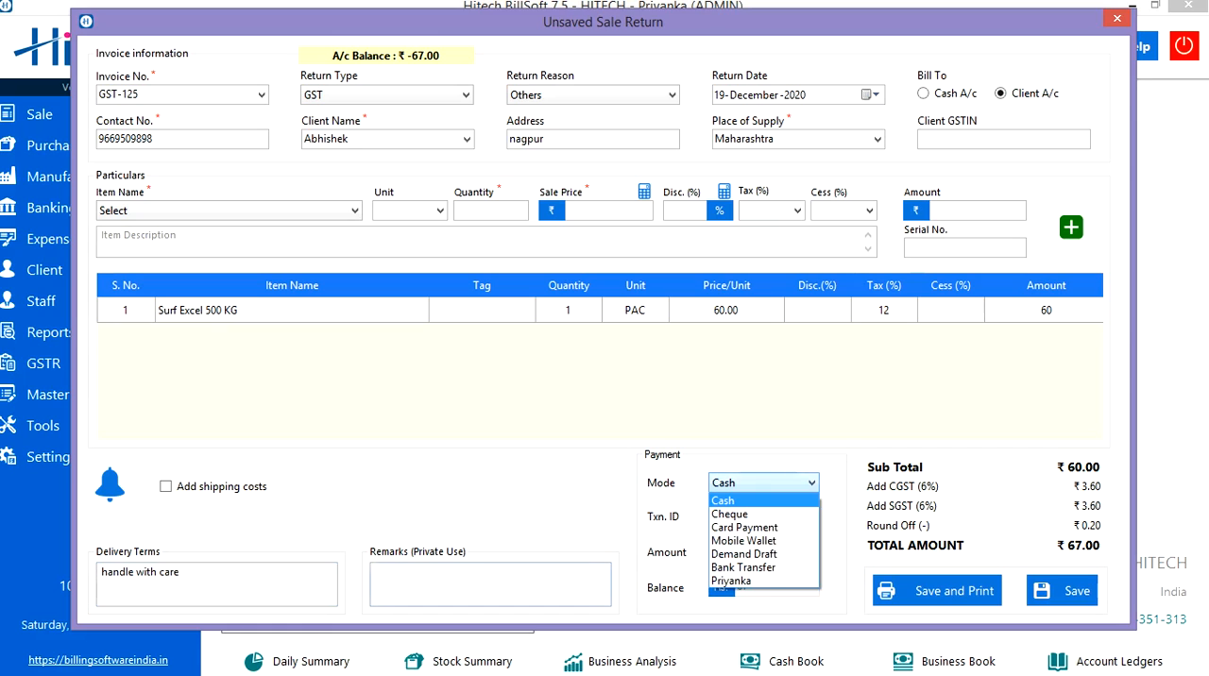
left_click(746, 500)
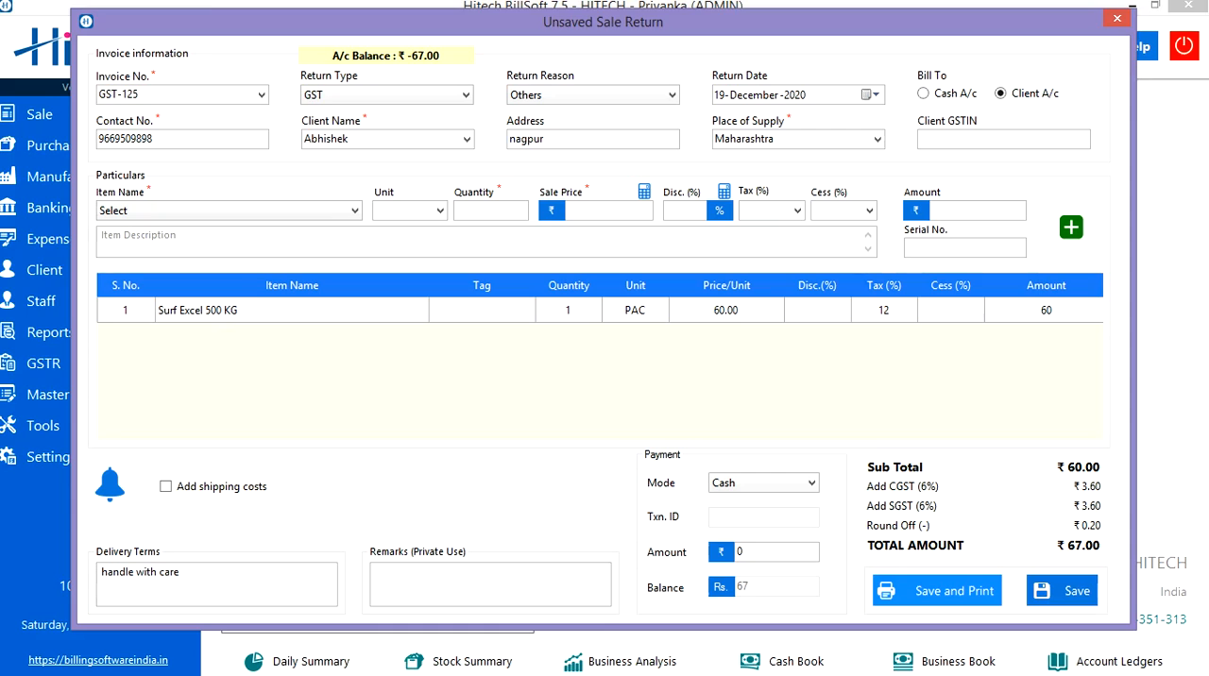
left_click(937, 591)
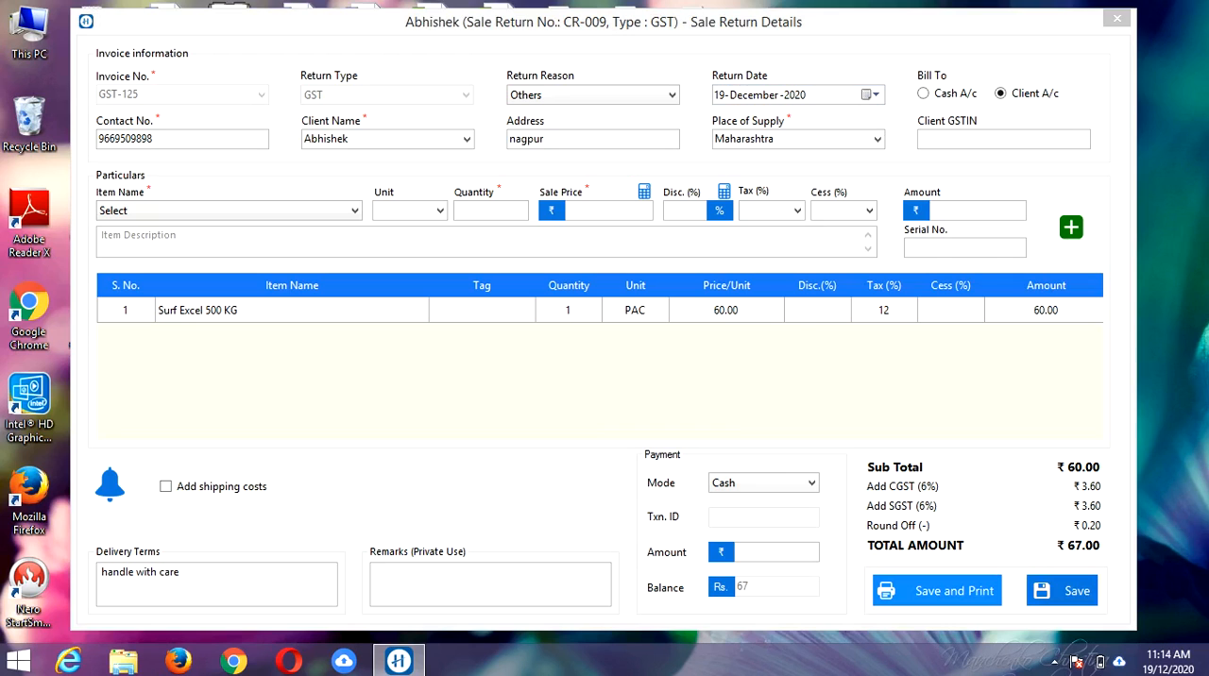
key("ctrl+p")
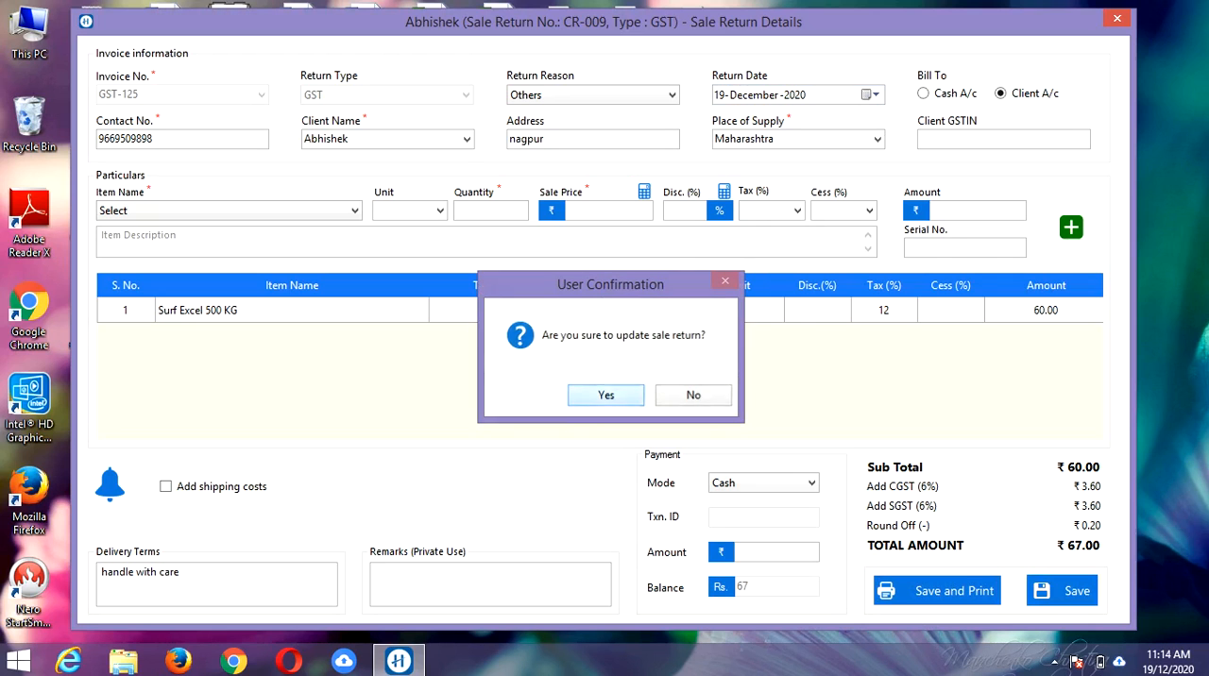
key("Return")
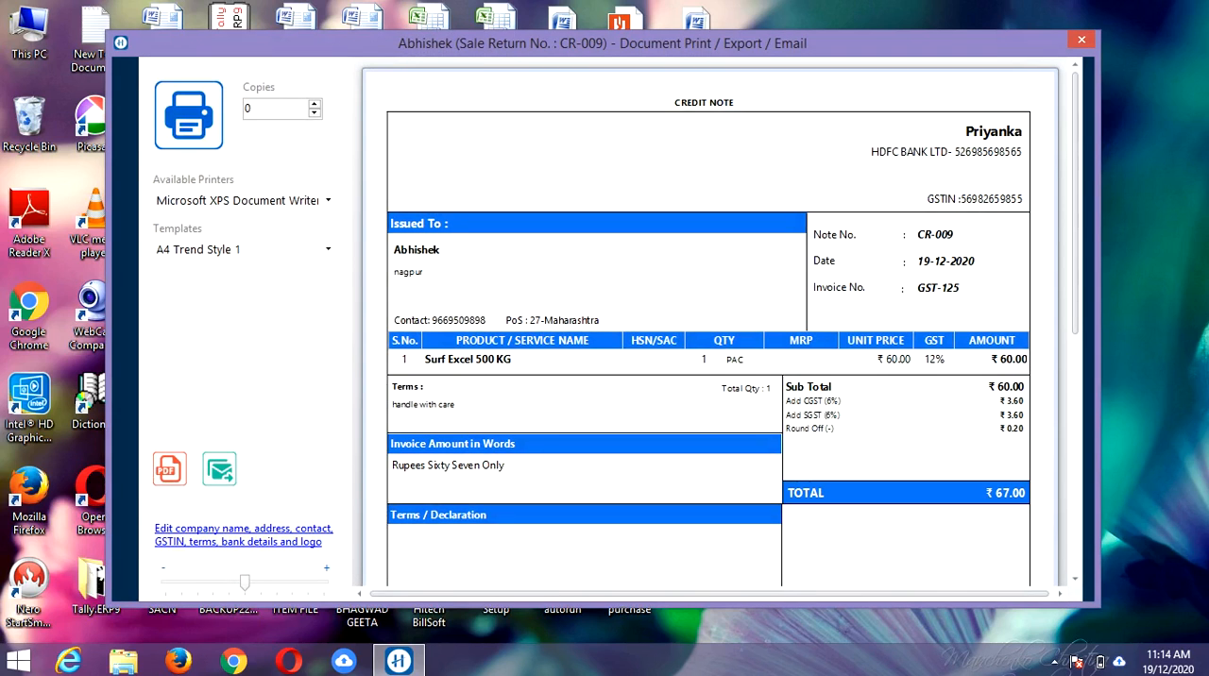
Step: Set the print copies to 1, keep Microsoft XPS Document Writer as the printer and choose the A4 Trend Style 4 template
key("BackSpace")
type("1")
left_click(328, 200)
left_click(328, 200)
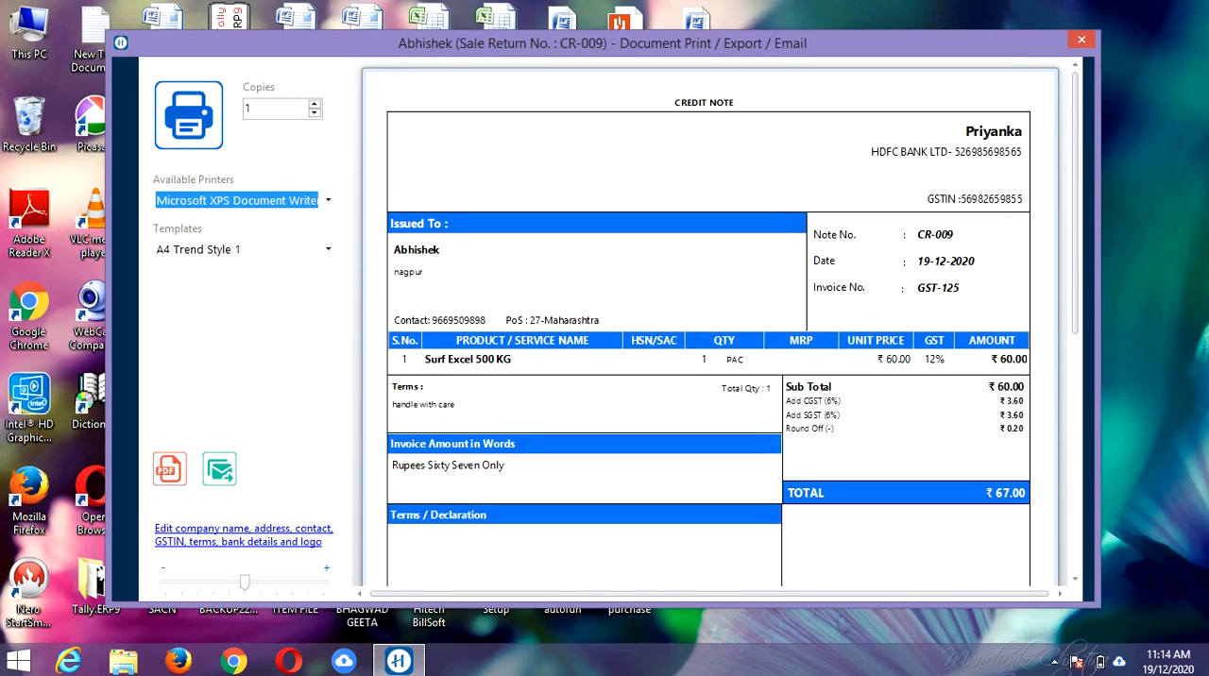
left_click(327, 249)
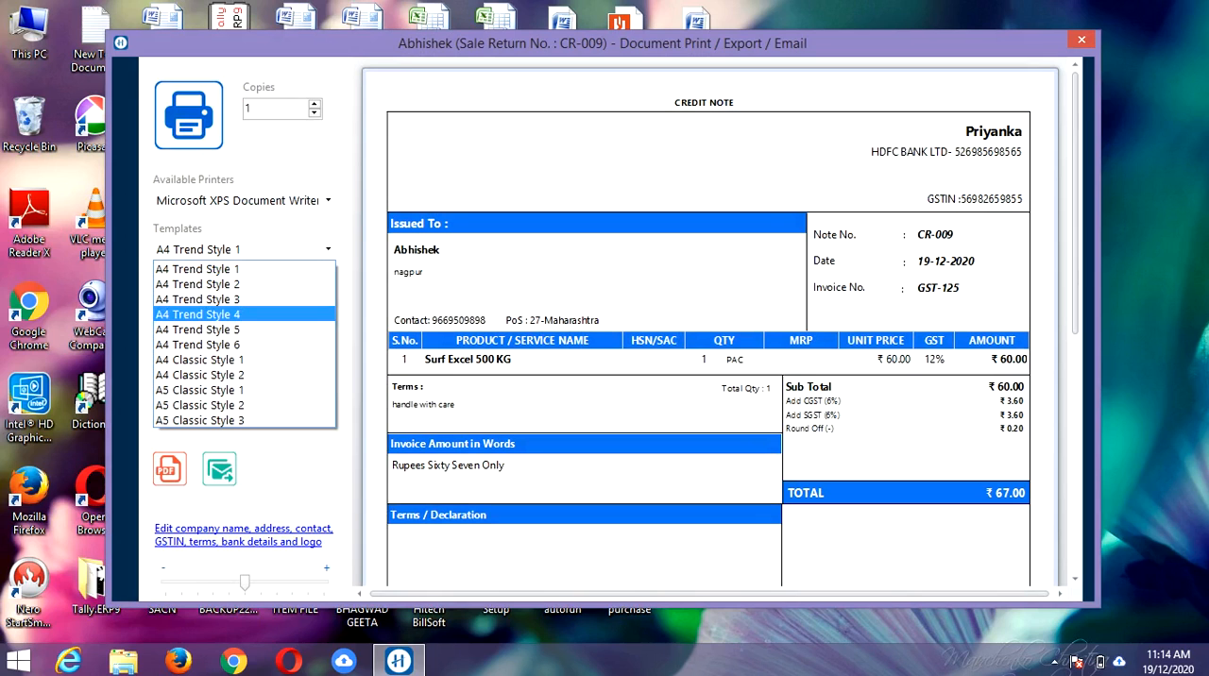
left_click(197, 314)
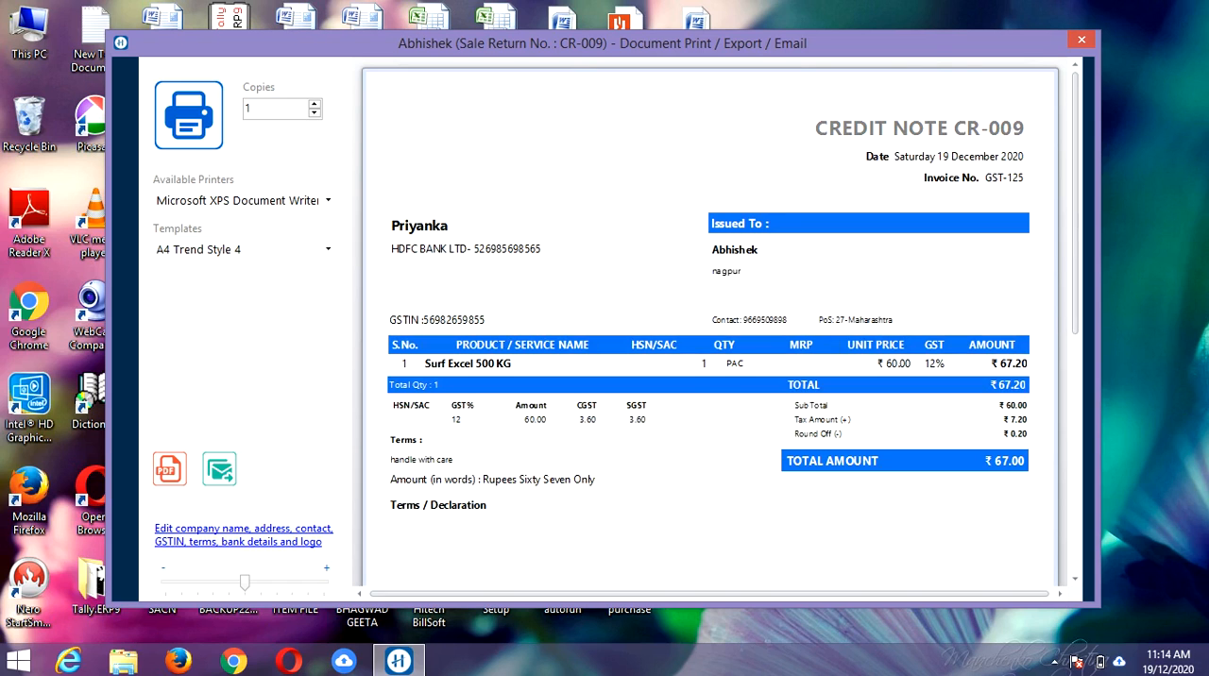
Step: Export the credit note to the Desktop as the PDF file CR009, replacing the existing file
left_click(170, 469)
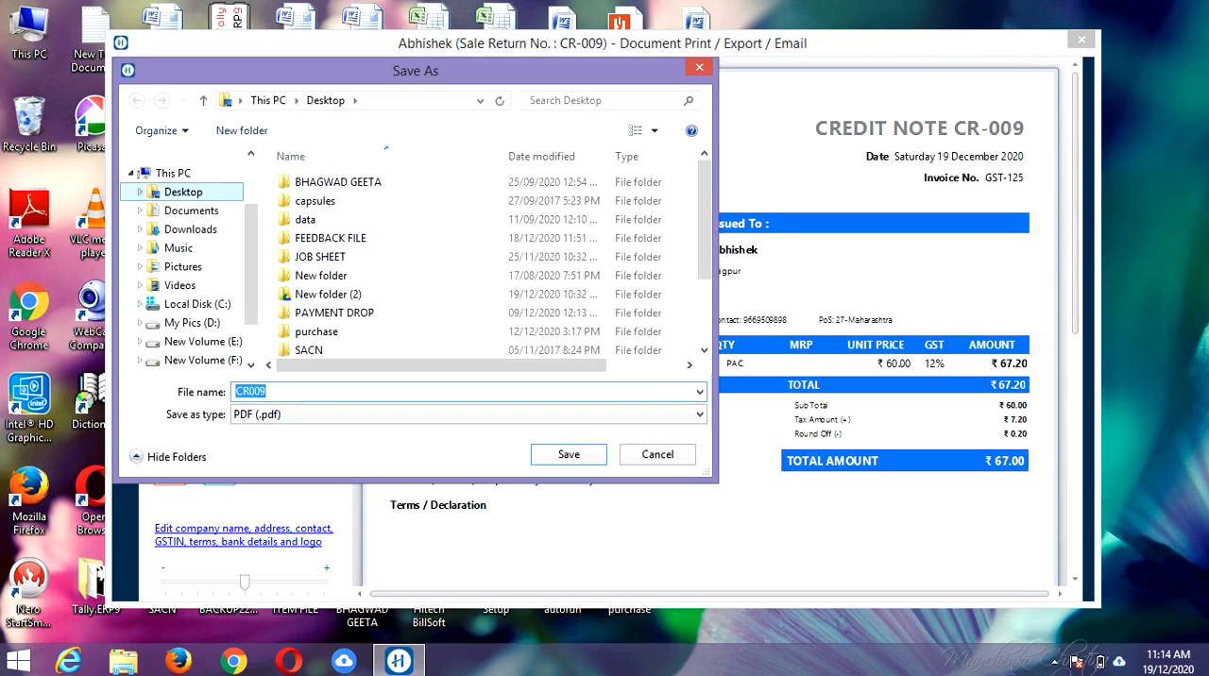
left_click(183, 192)
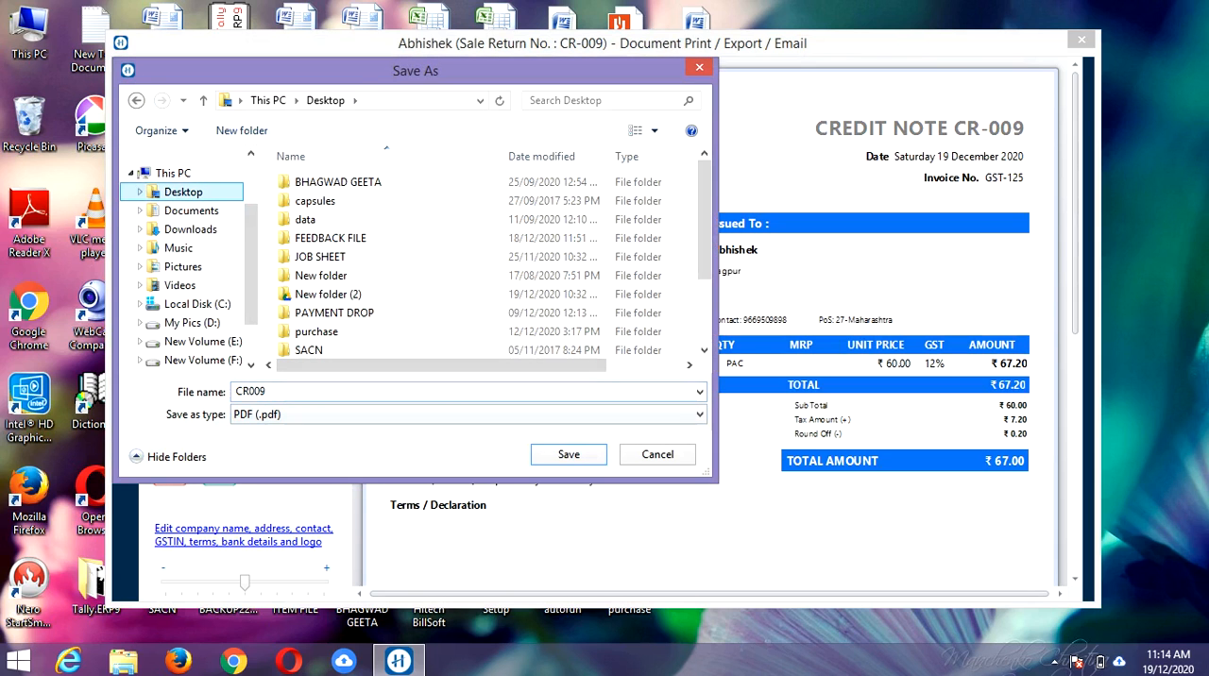
left_click(302, 392)
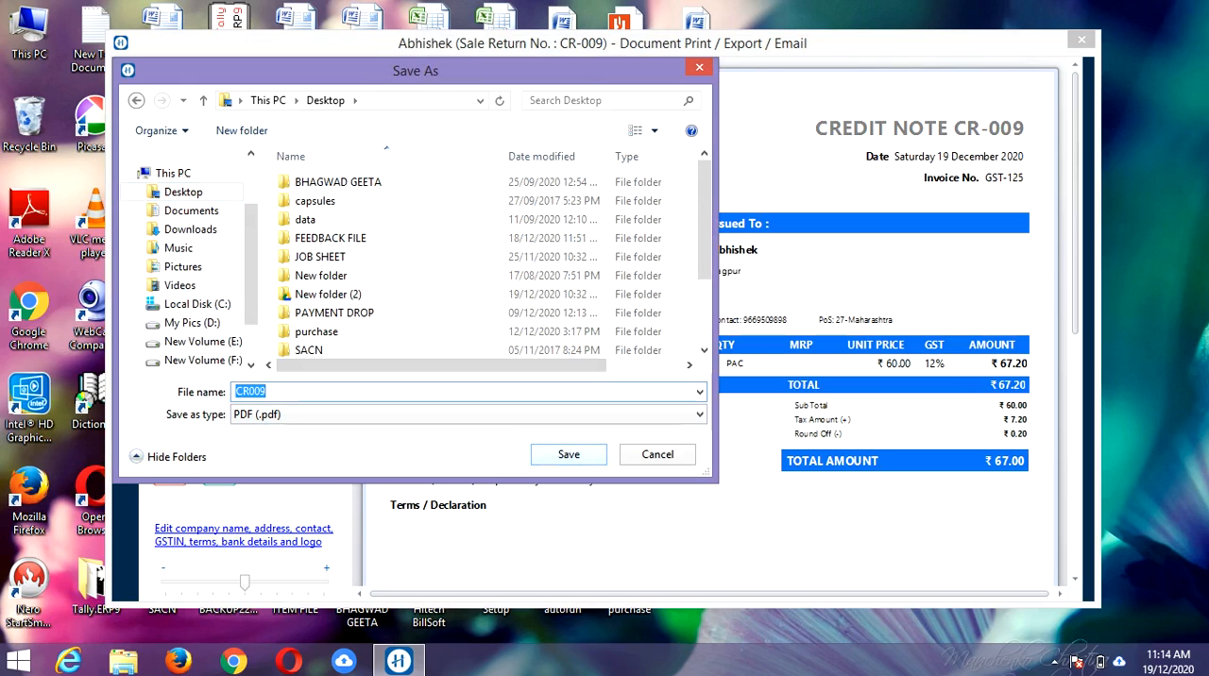
key("Return")
key("Left")
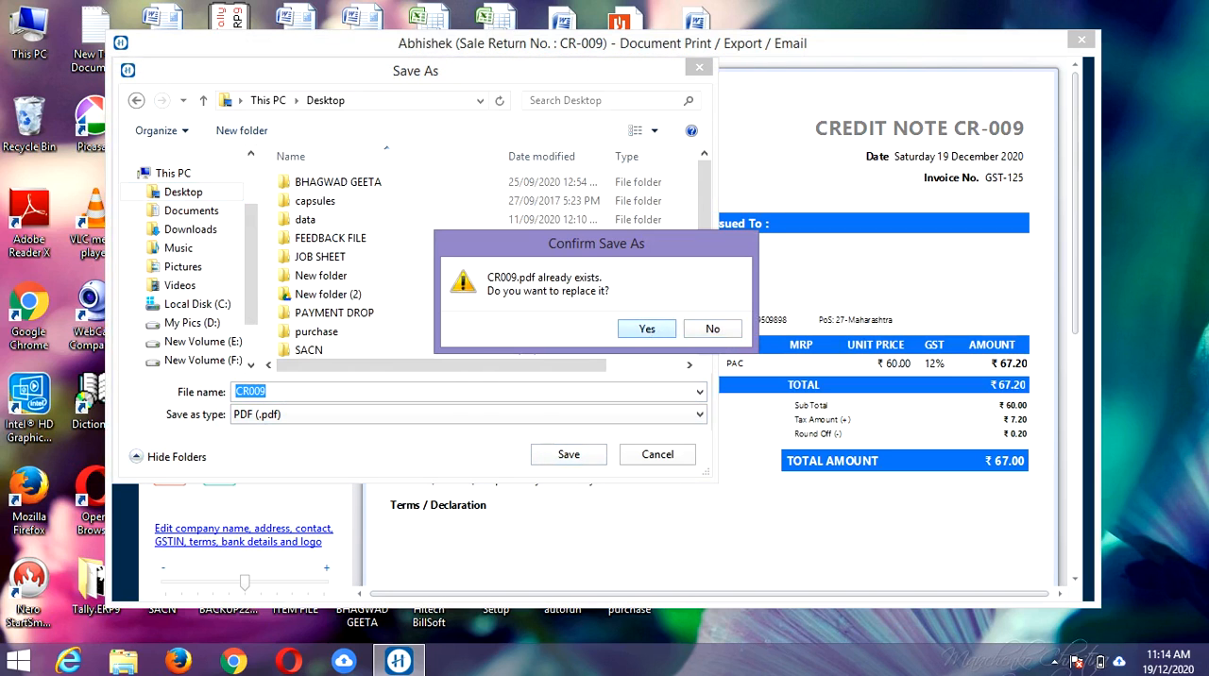
key("Return")
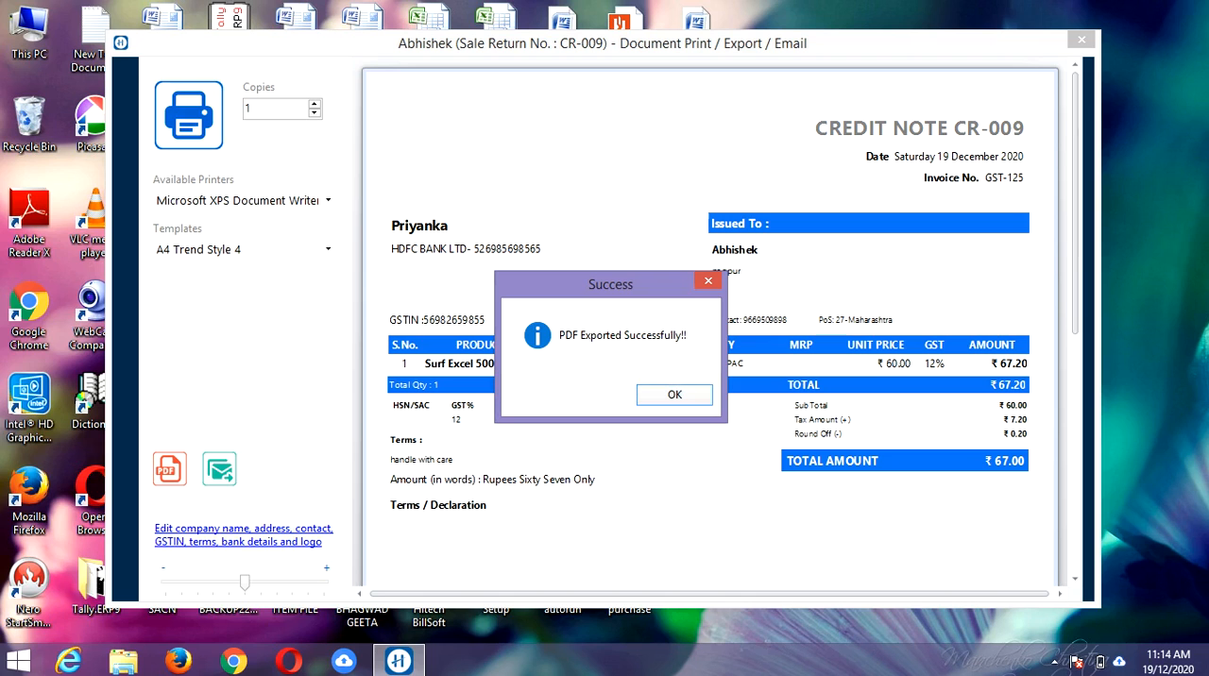
key("Return")
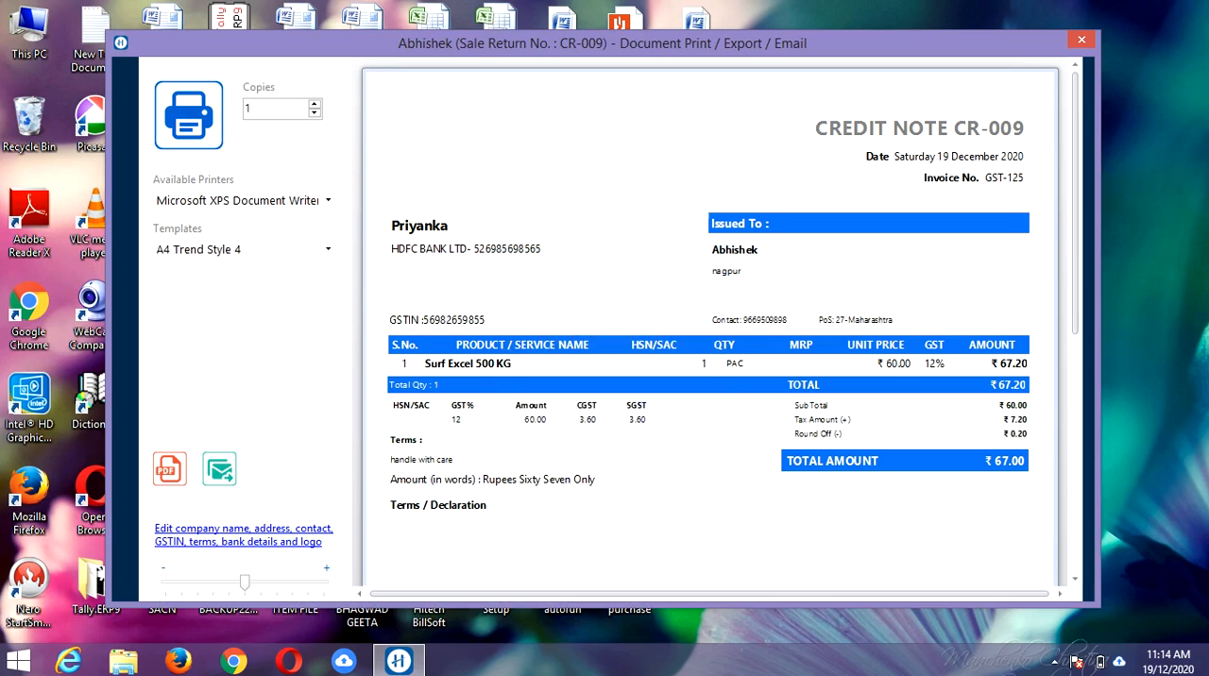
Step: Start an email of the credit note and re-enter the recipient's e-mail address
key("ctrl+e")
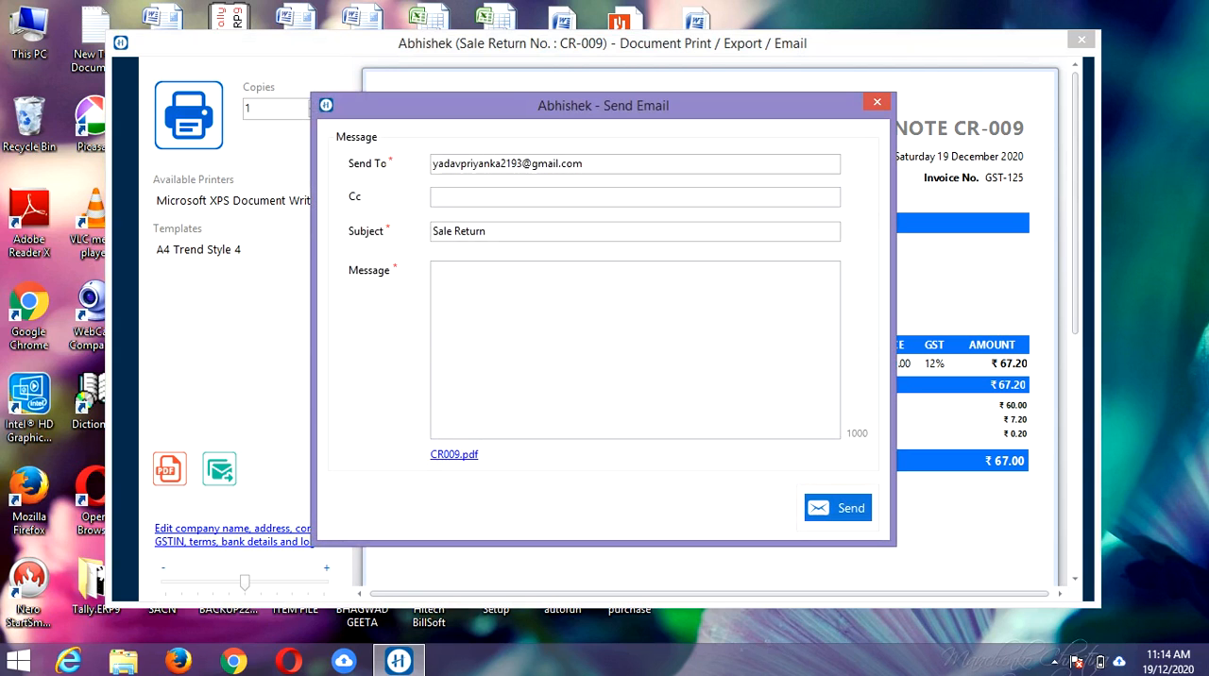
left_click(604, 164)
key("BackSpace")
key("BackSpace")
key("BackSpace")
key("BackSpace")
key("BackSpace")
key("BackSpace")
key("BackSpace")
key("BackSpace")
key("BackSpace")
key("BackSpace")
key("BackSpace")
key("BackSpace")
key("BackSpace")
key("BackSpace")
key("BackSpace")
key("BackSpace")
key("BackSpace")
key("BackSpace")
key("BackSpace")
key("BackSpace")
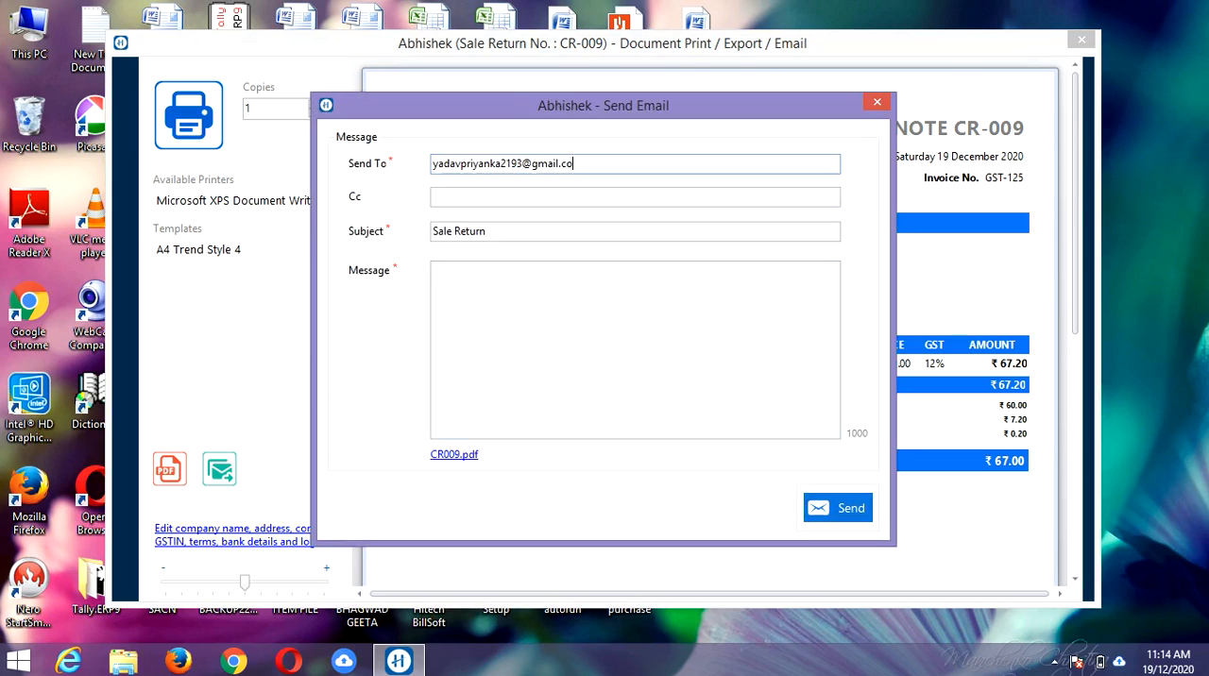
key("BackSpace")
key("BackSpace")
key("BackSpace")
key("BackSpace")
key("BackSpace")
key("BackSpace")
key("BackSpace")
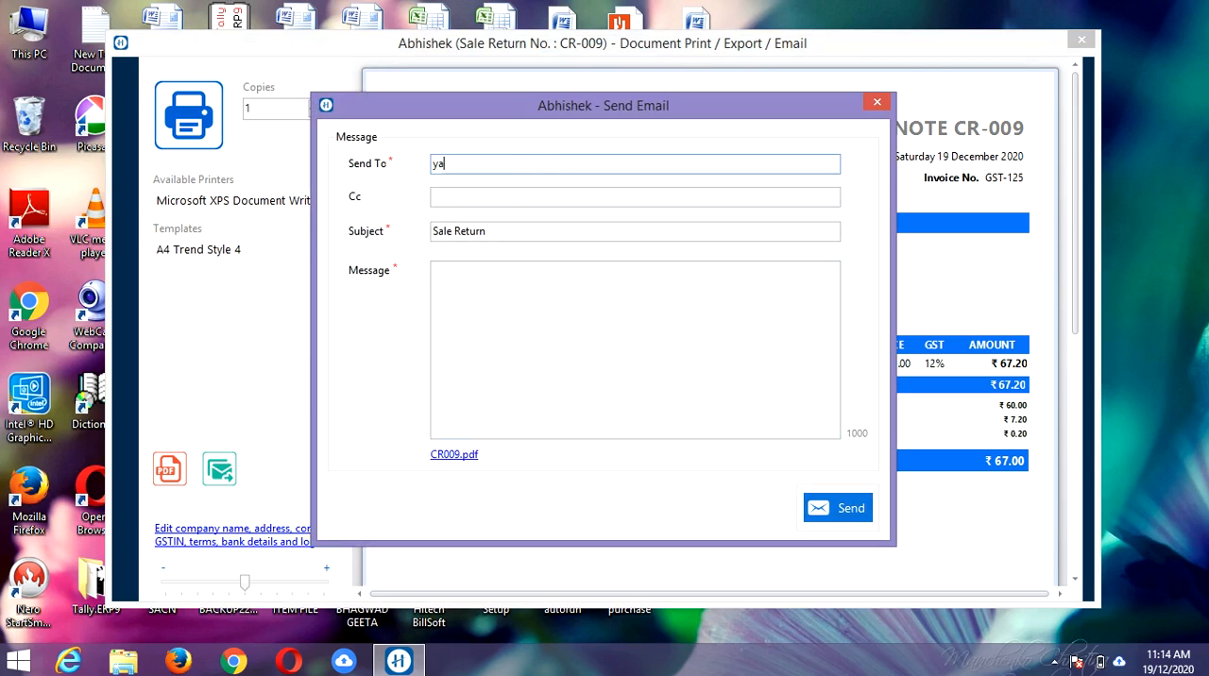
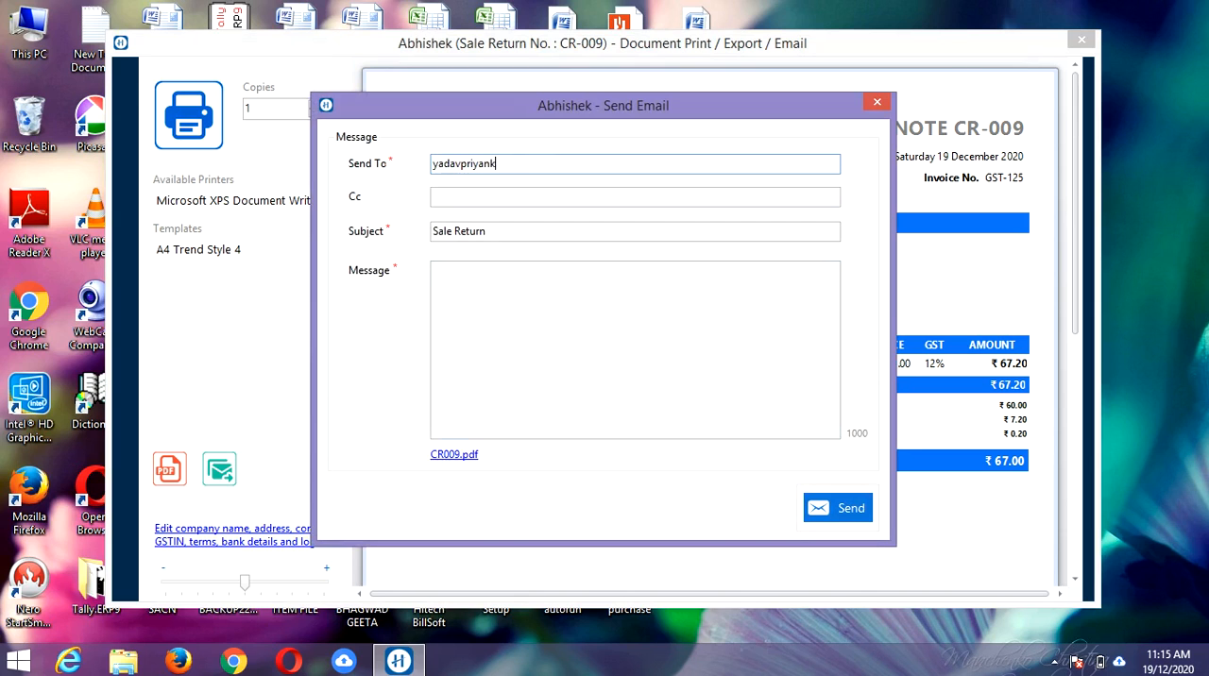
Step: Write the email message "Cr.note", keeping the subject Sale Return and no Cc, and send the email with confirmation
left_click(435, 196)
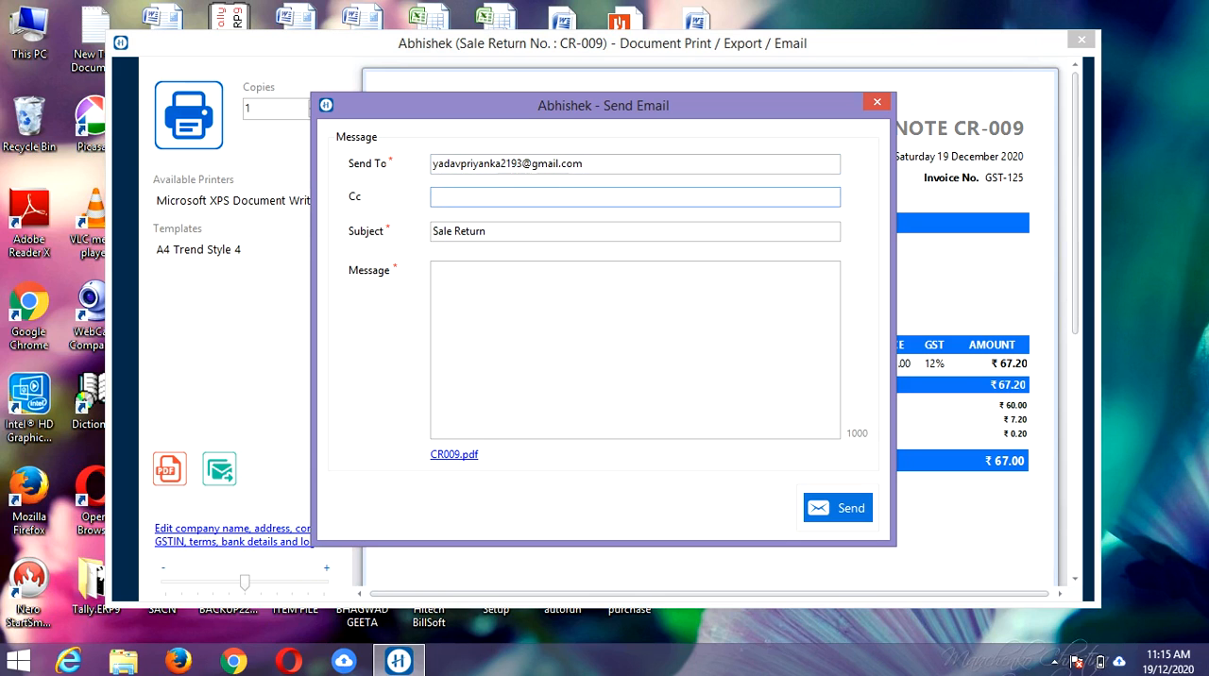
left_click(486, 231)
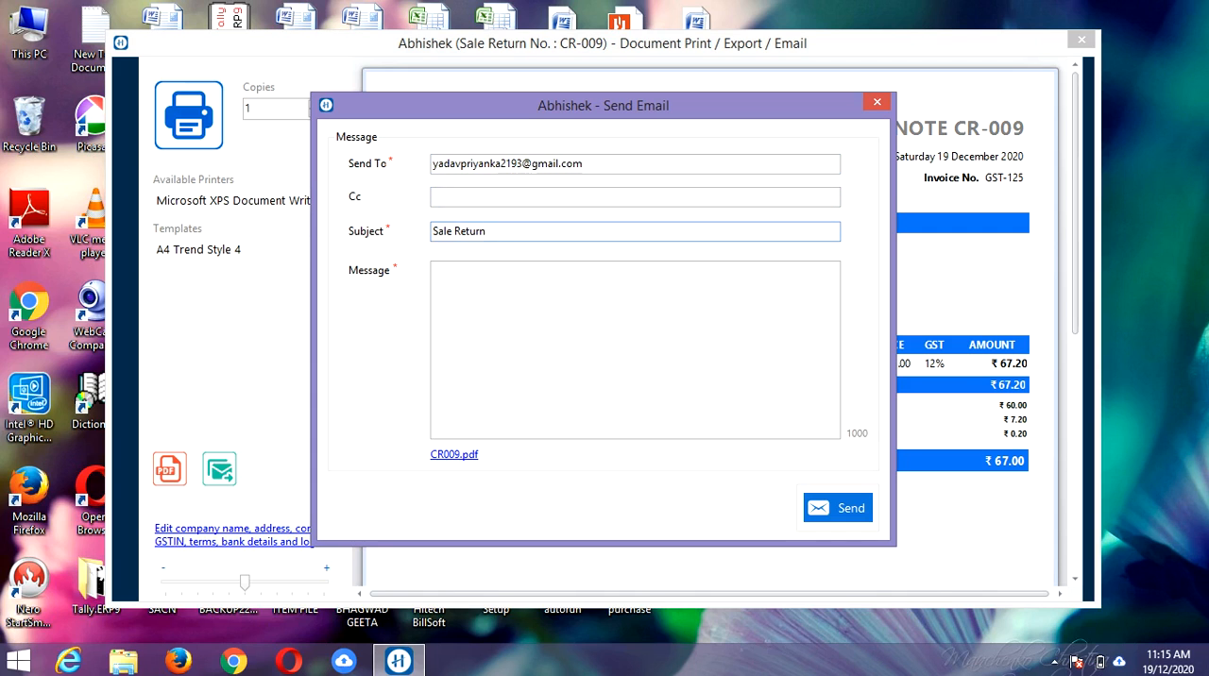
left_click(437, 270)
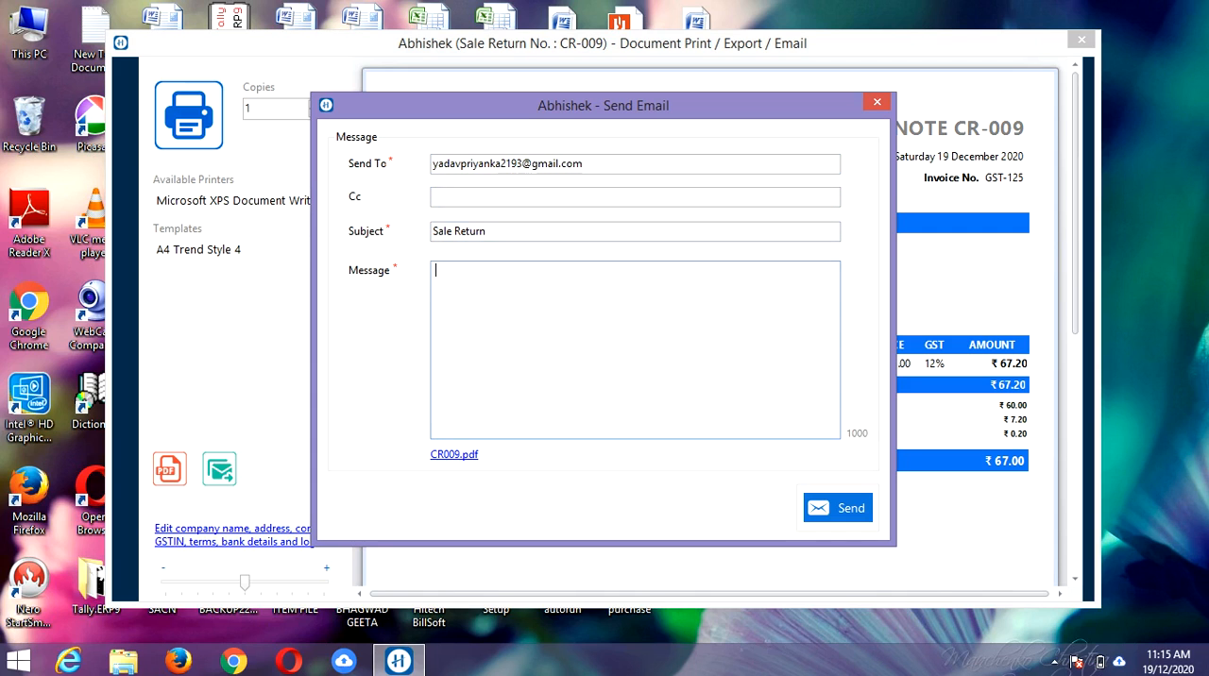
type("Cr.note")
left_click(837, 508)
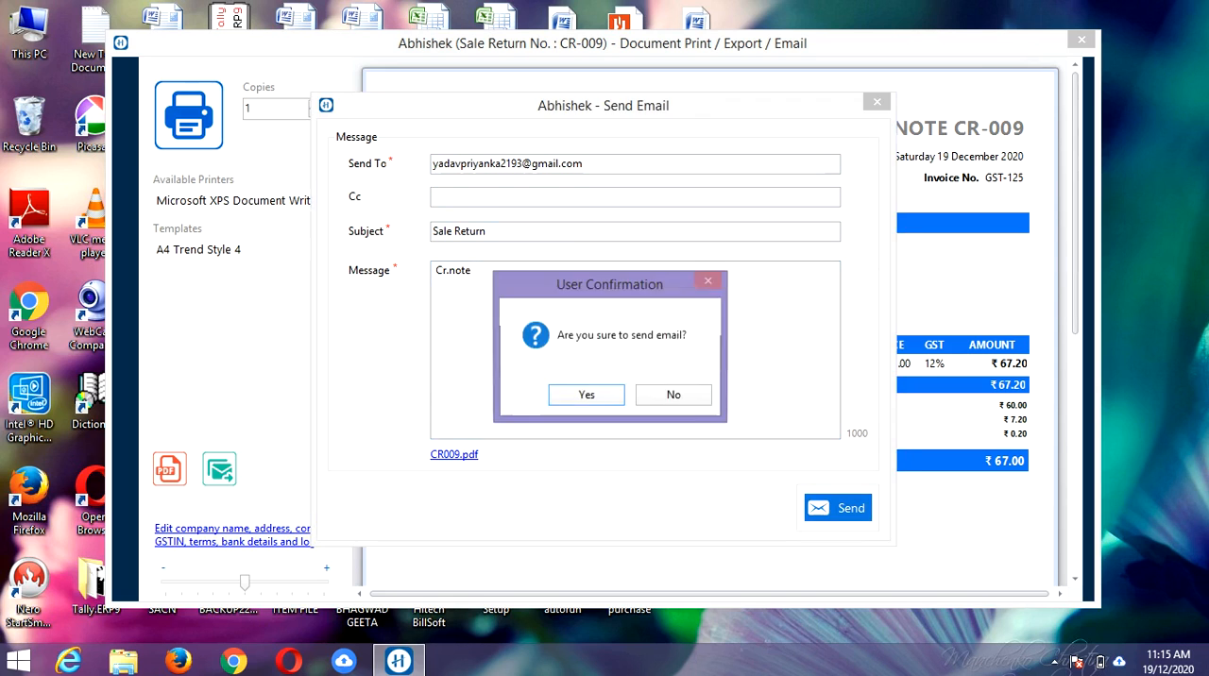
left_click(586, 395)
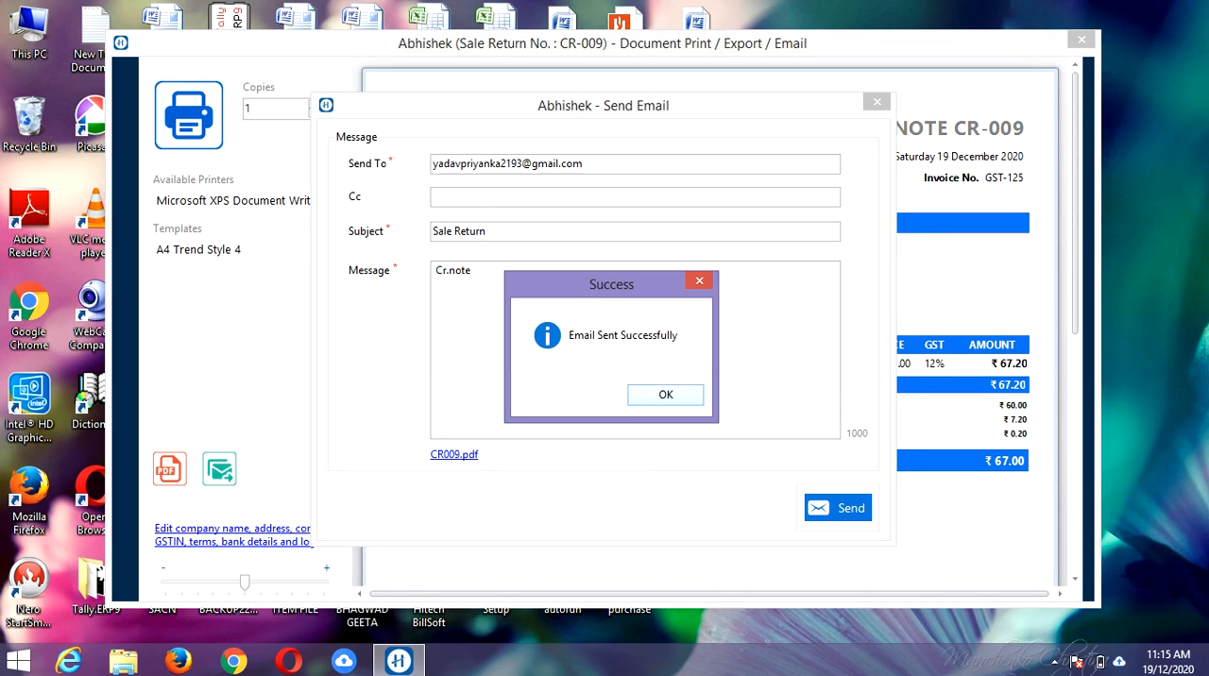
key("Return")
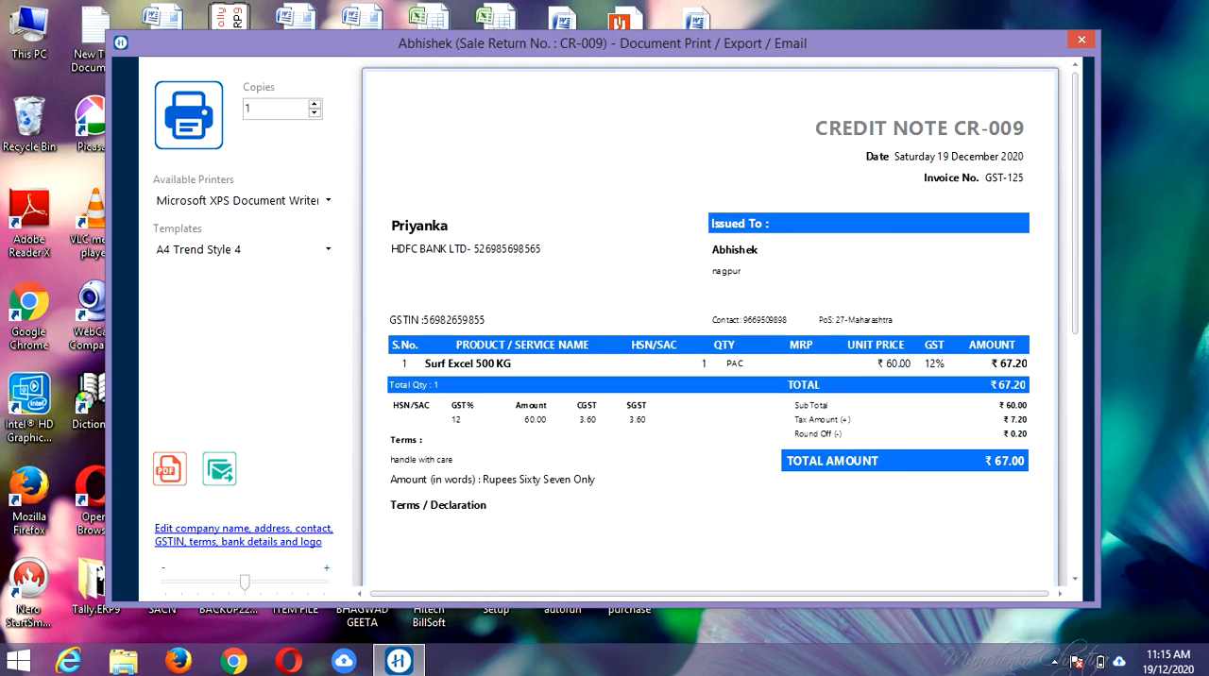
Step: Review the company, bank and terms fields in the credit note's print info, and save the print info with confirmation
left_click(243, 534)
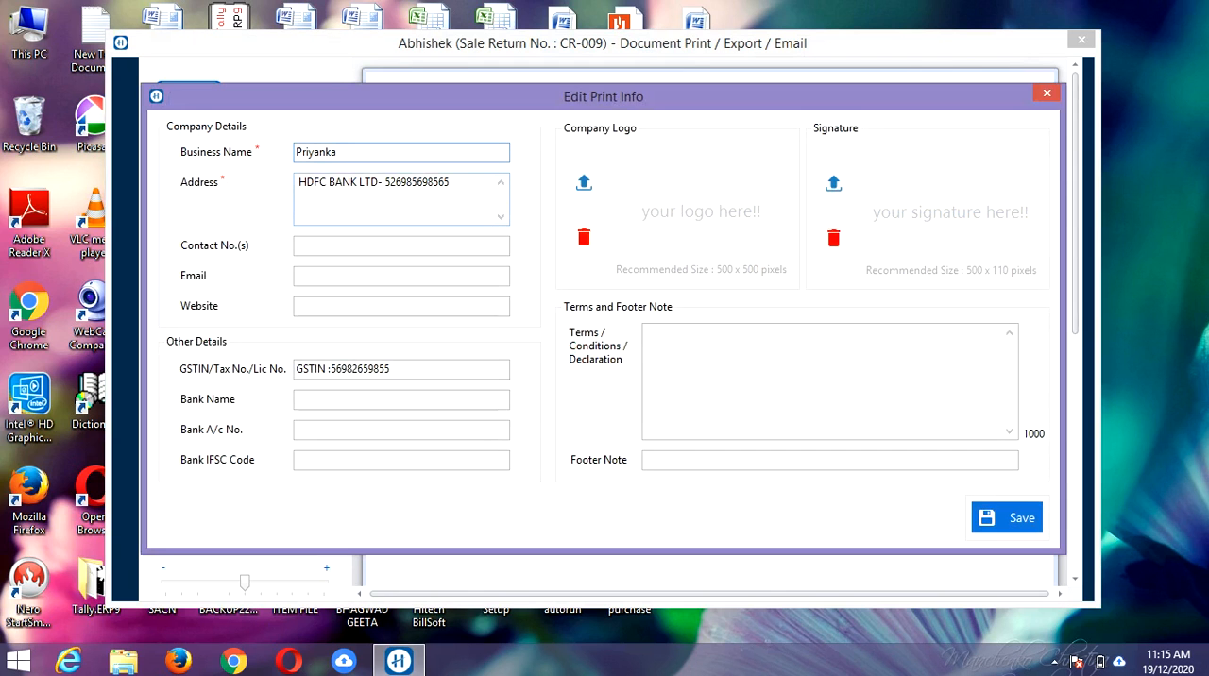
key("Tab")
key("Tab")
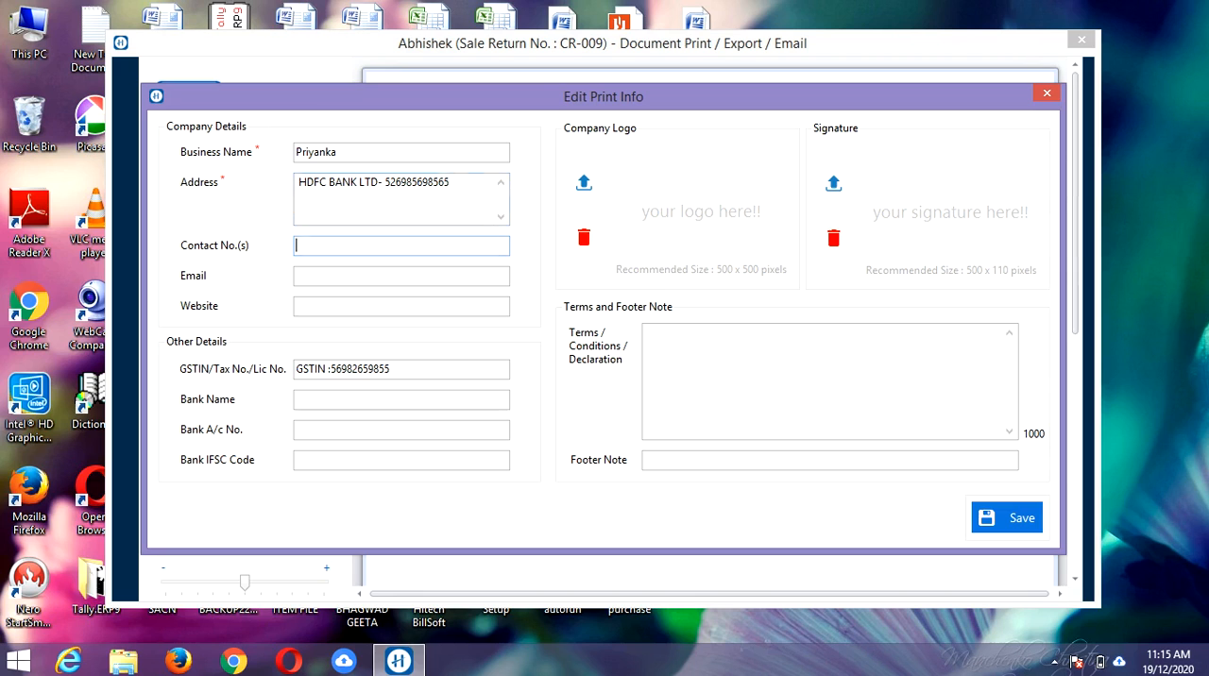
key("Tab")
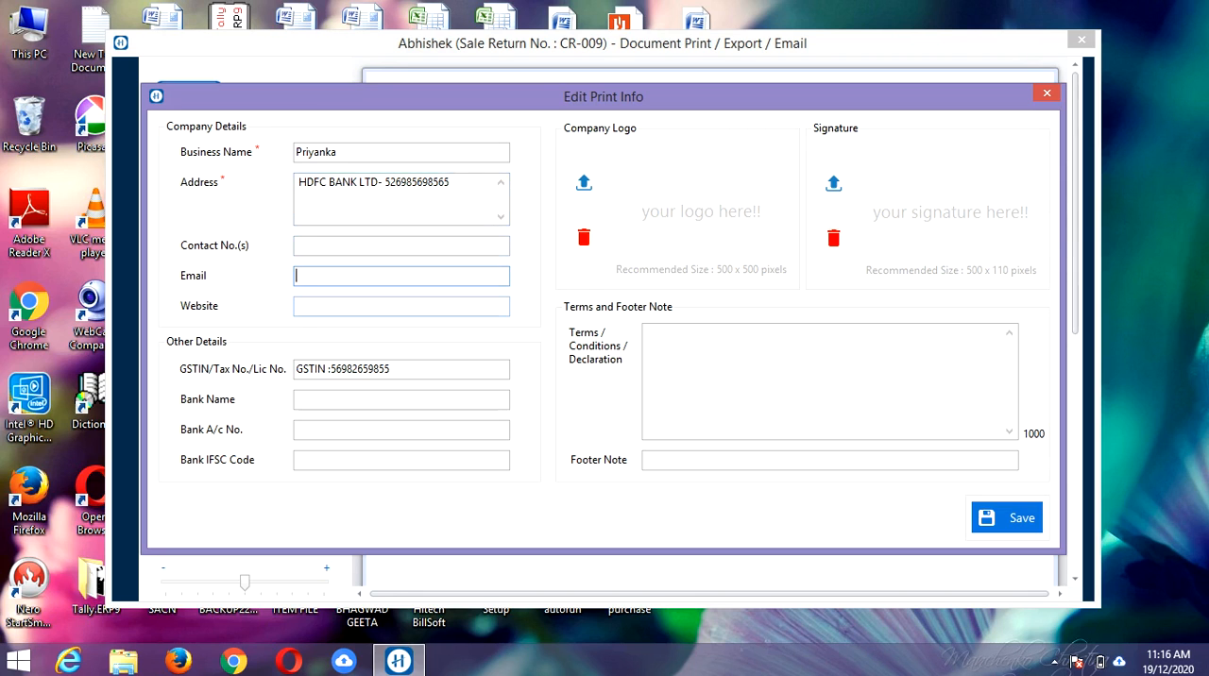
key("Tab")
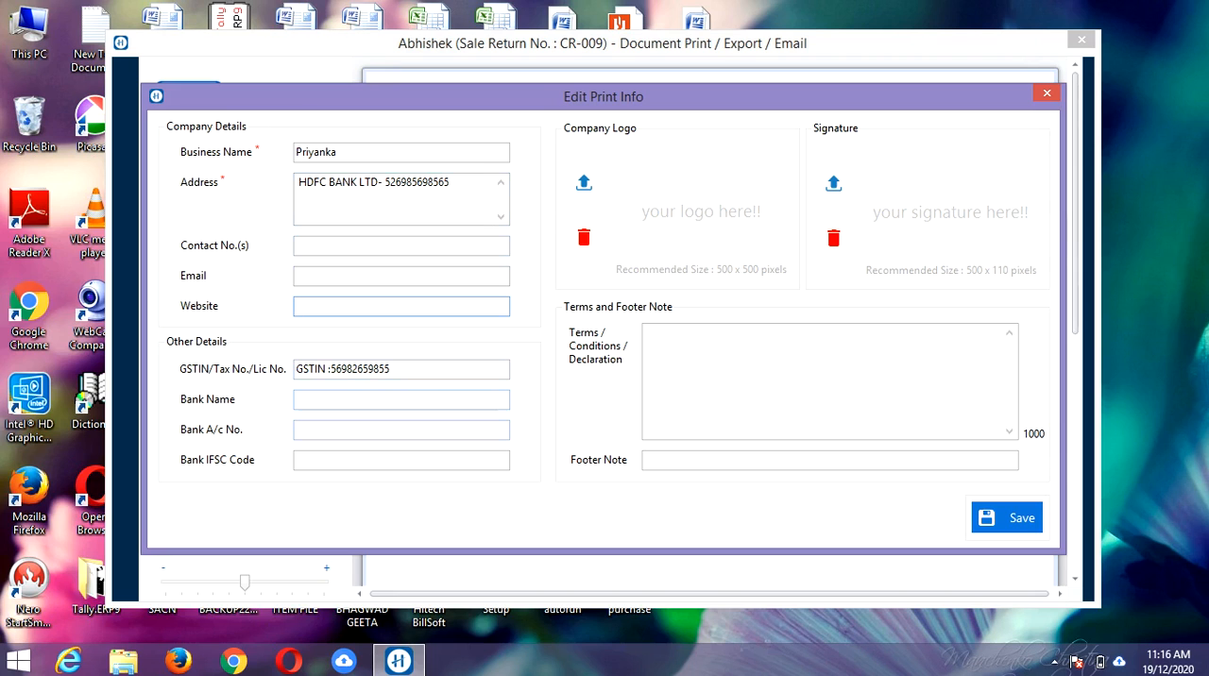
left_click(400, 399)
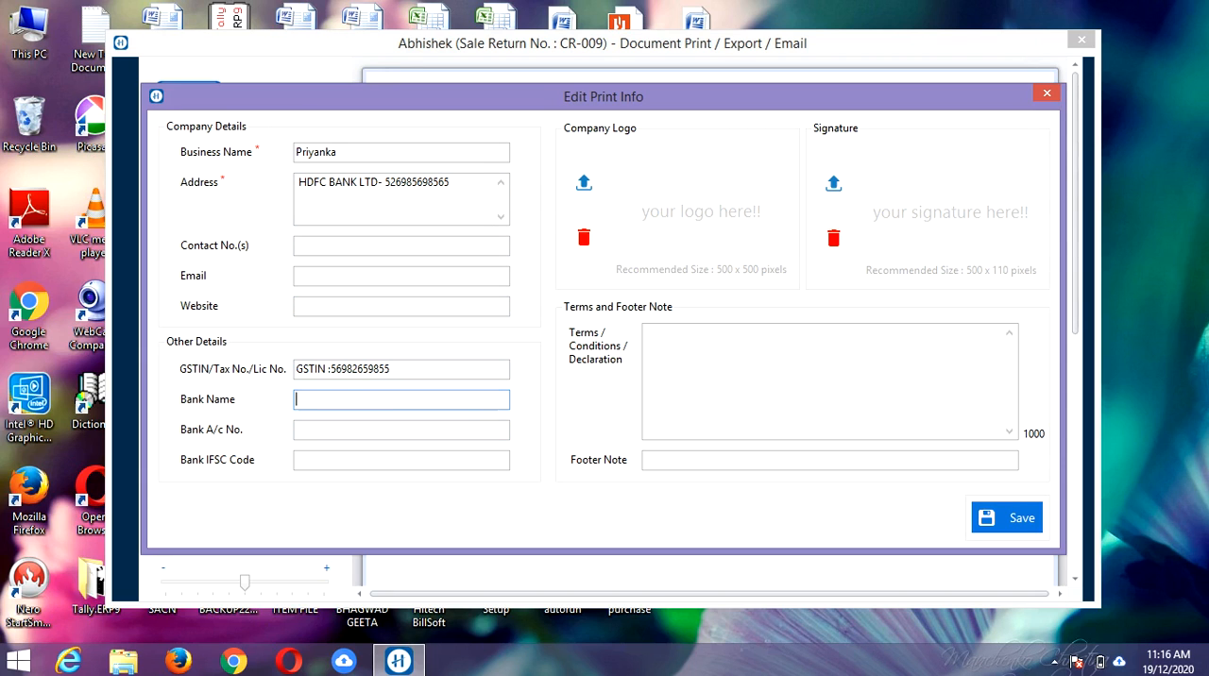
left_click(400, 429)
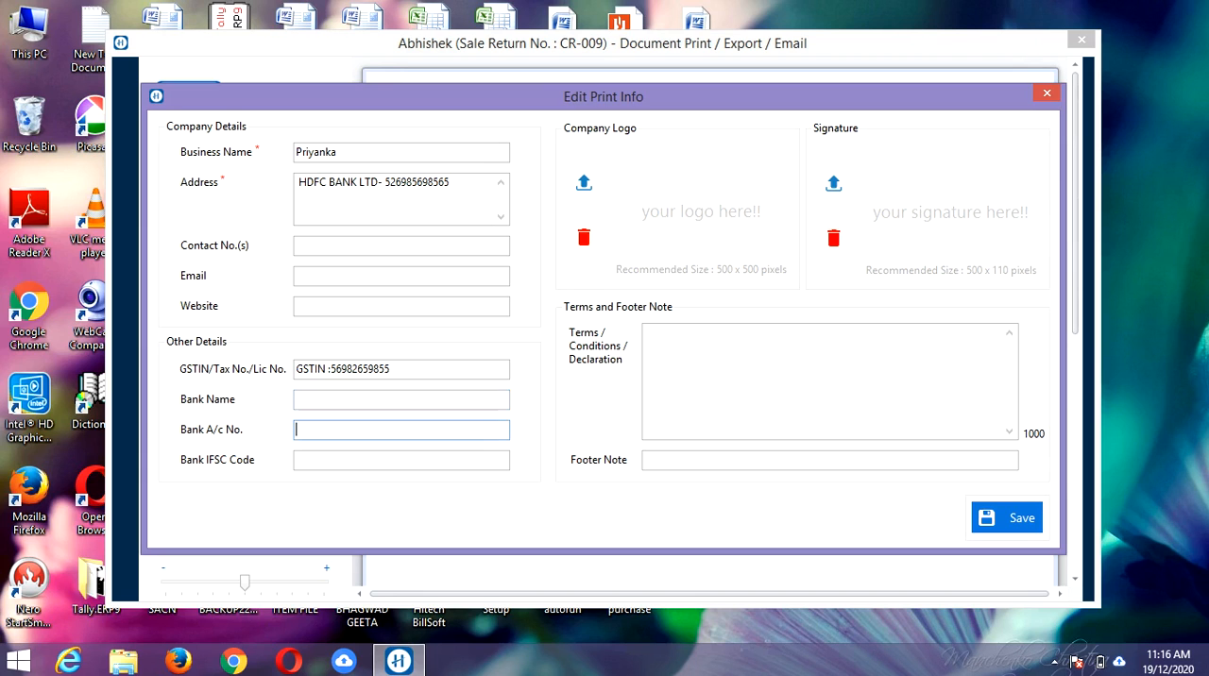
left_click(400, 459)
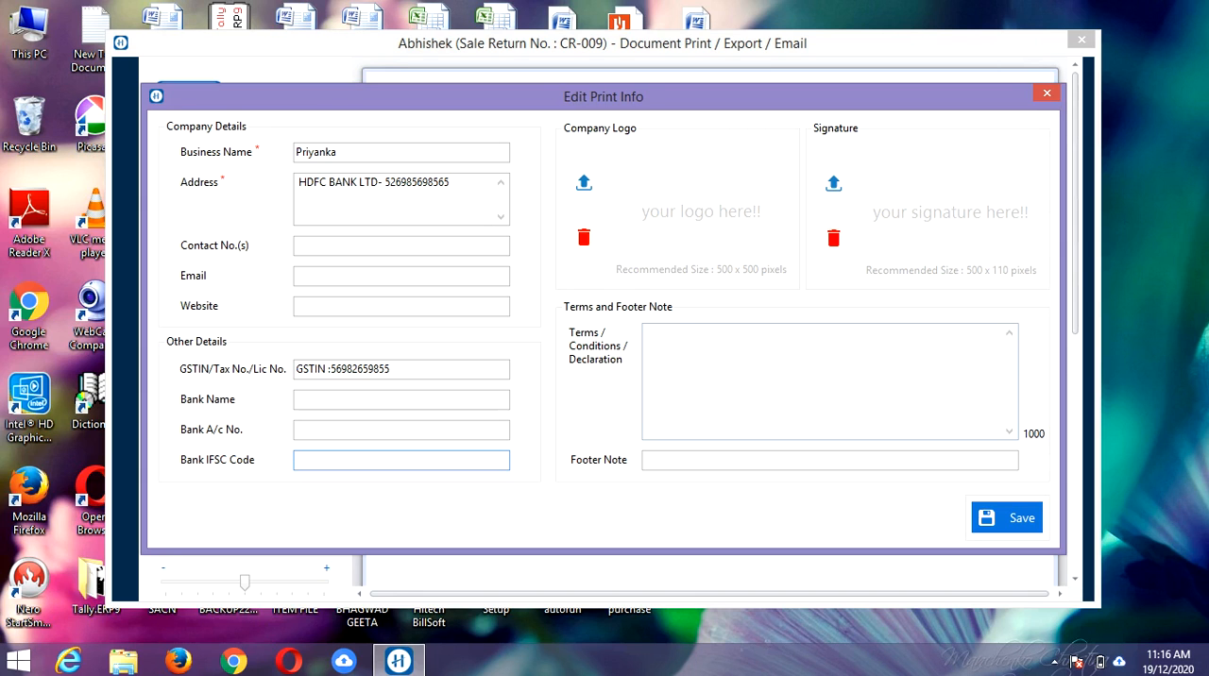
left_click(647, 332)
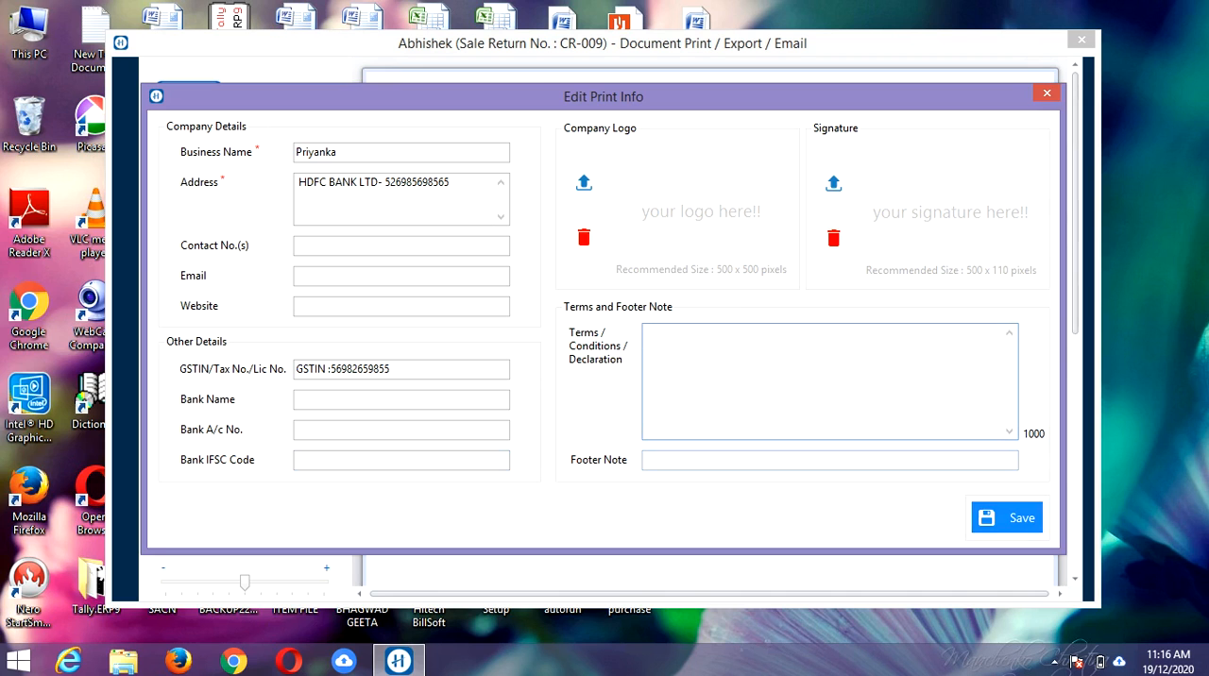
left_click(1007, 518)
key("Return")
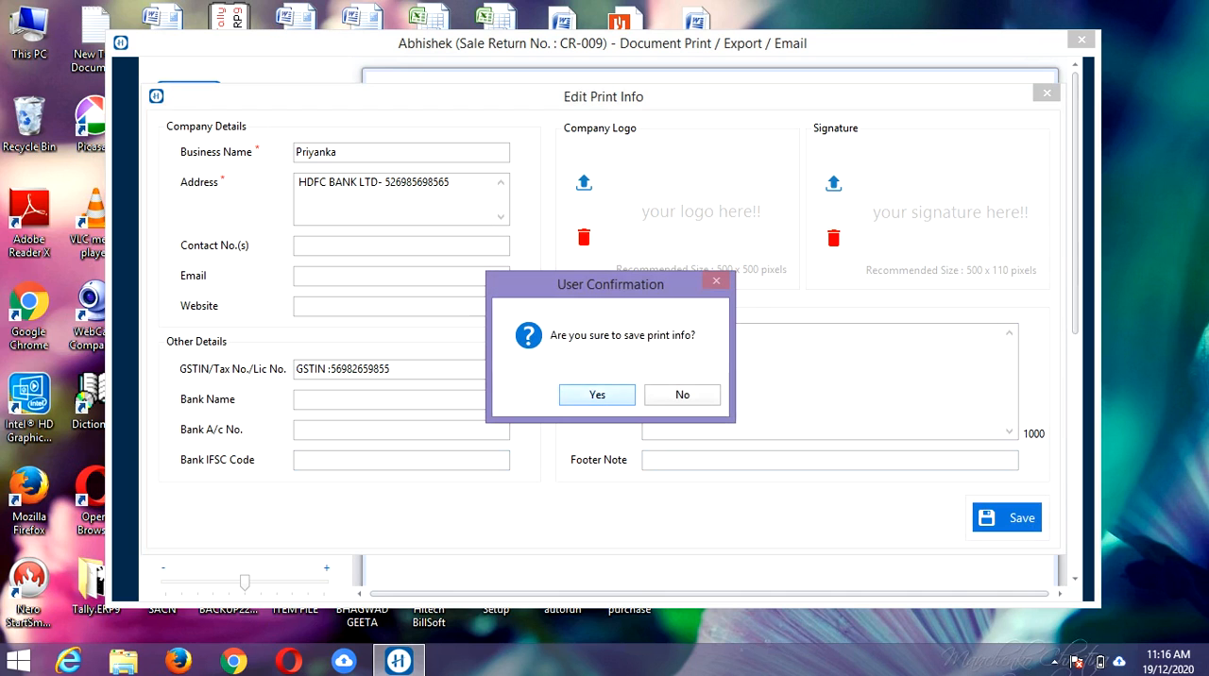
key("Return")
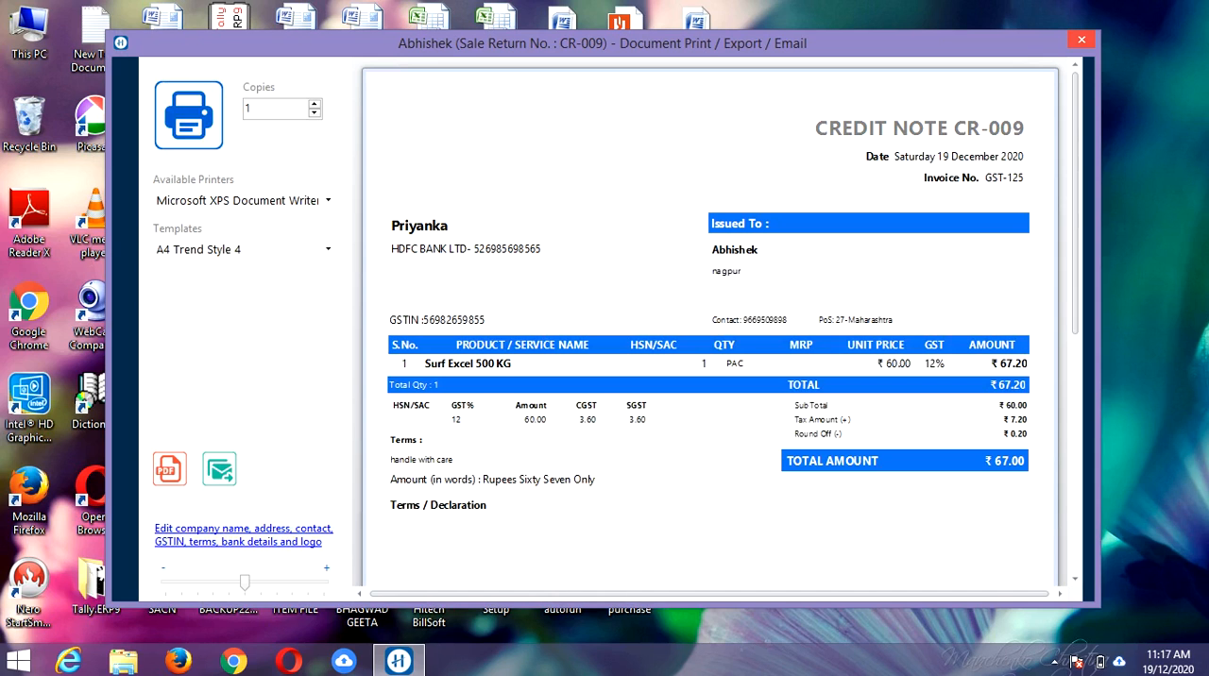
Step: Close the credit note's print preview and return to the billing dashboard
left_click(1082, 40)
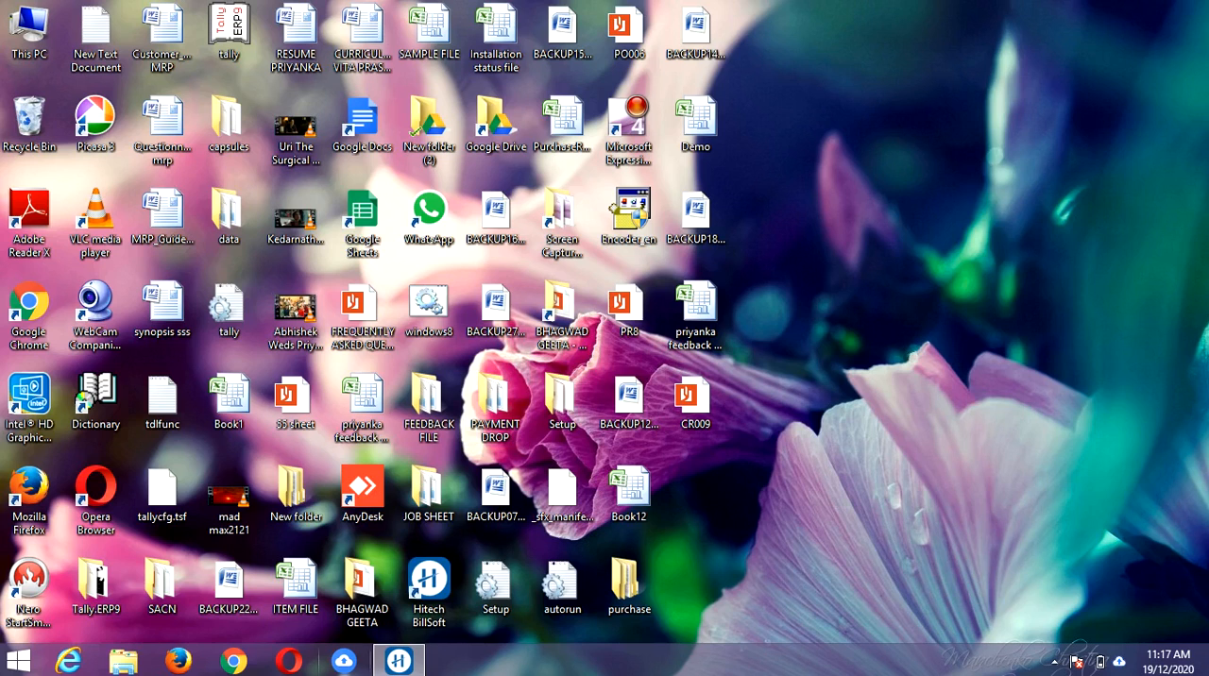
left_click(399, 661)
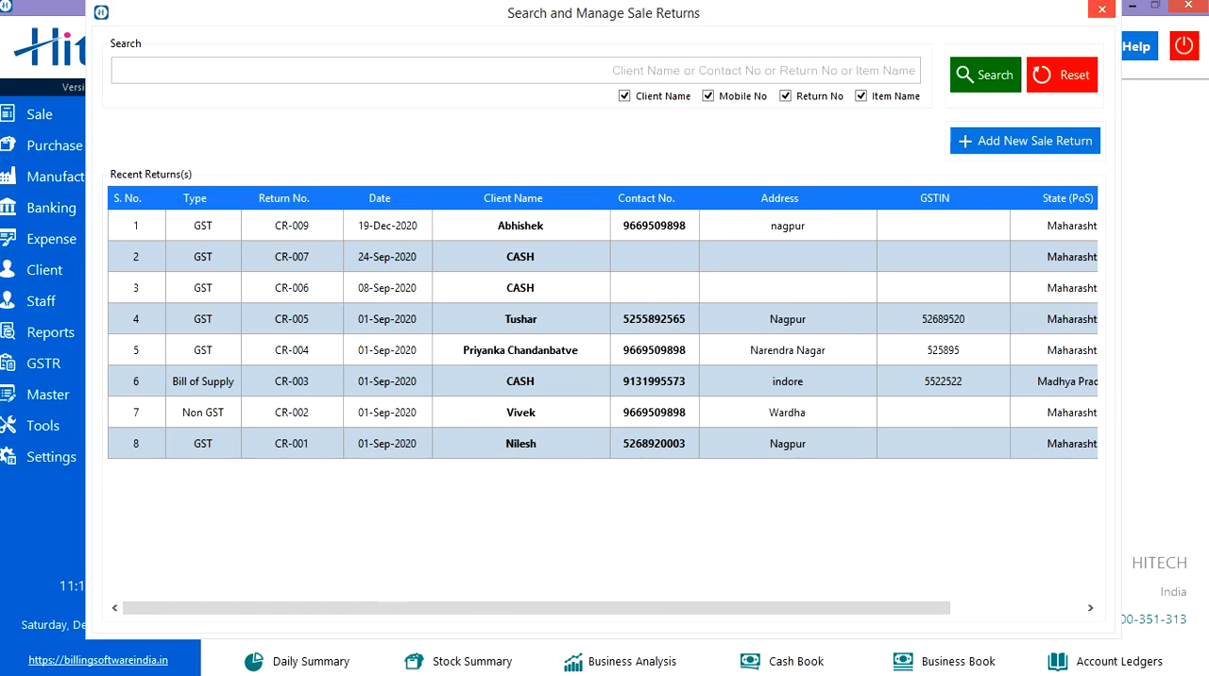
left_click(1101, 9)
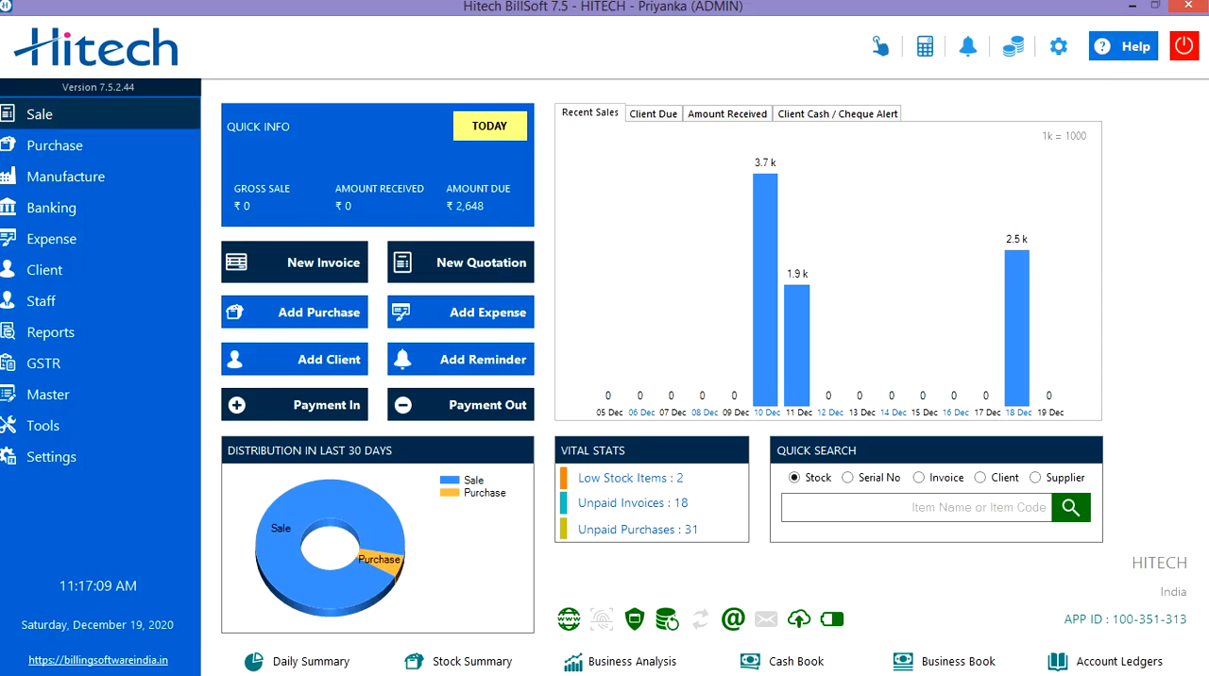
Step: Examine the actions offered for return CR-009 in the list of sale returns, and minimise the billing program
left_click(57, 114)
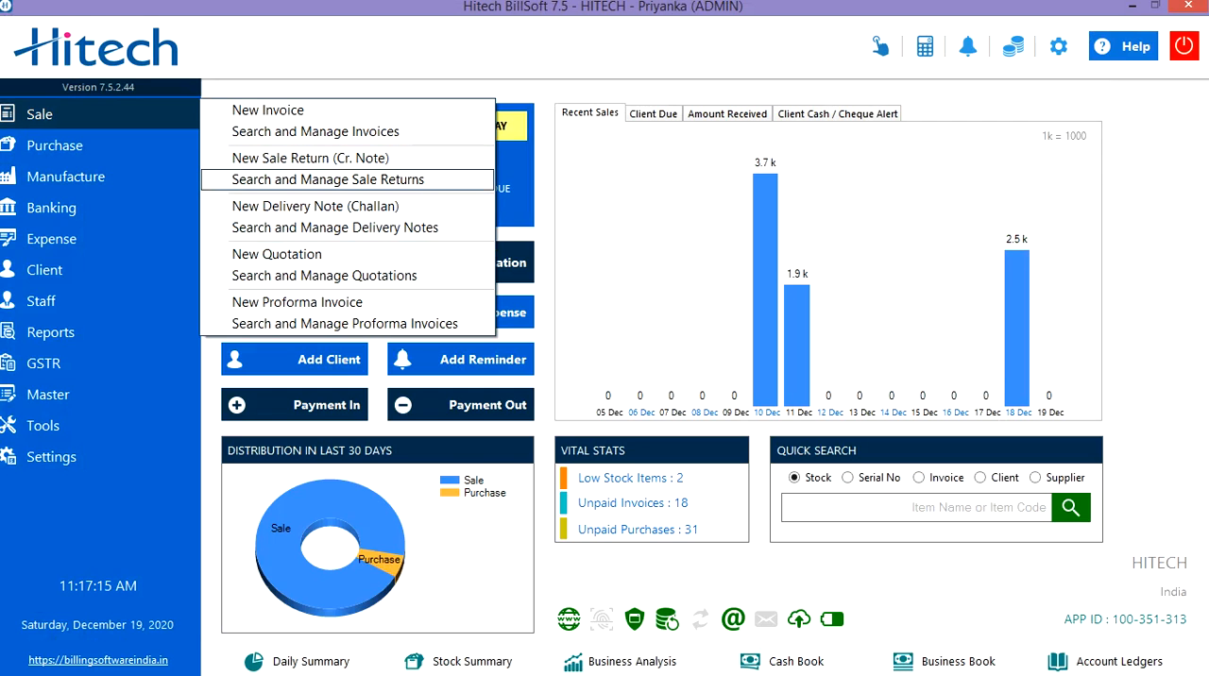
left_click(328, 179)
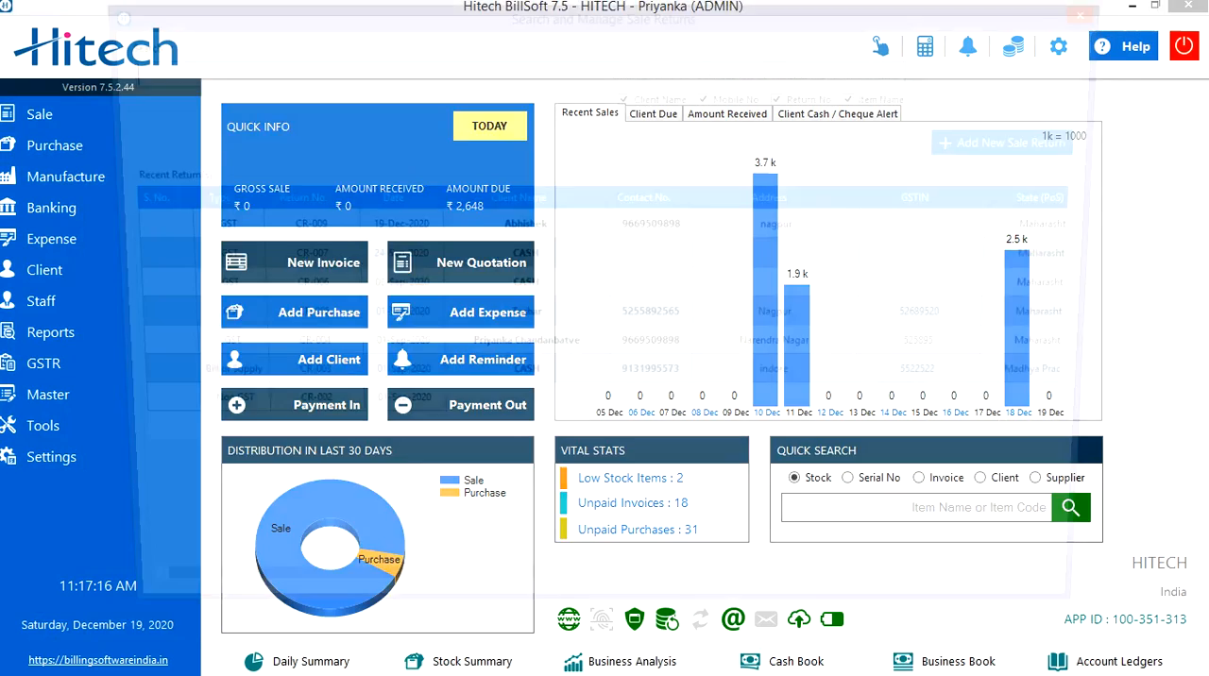
right_click(304, 240)
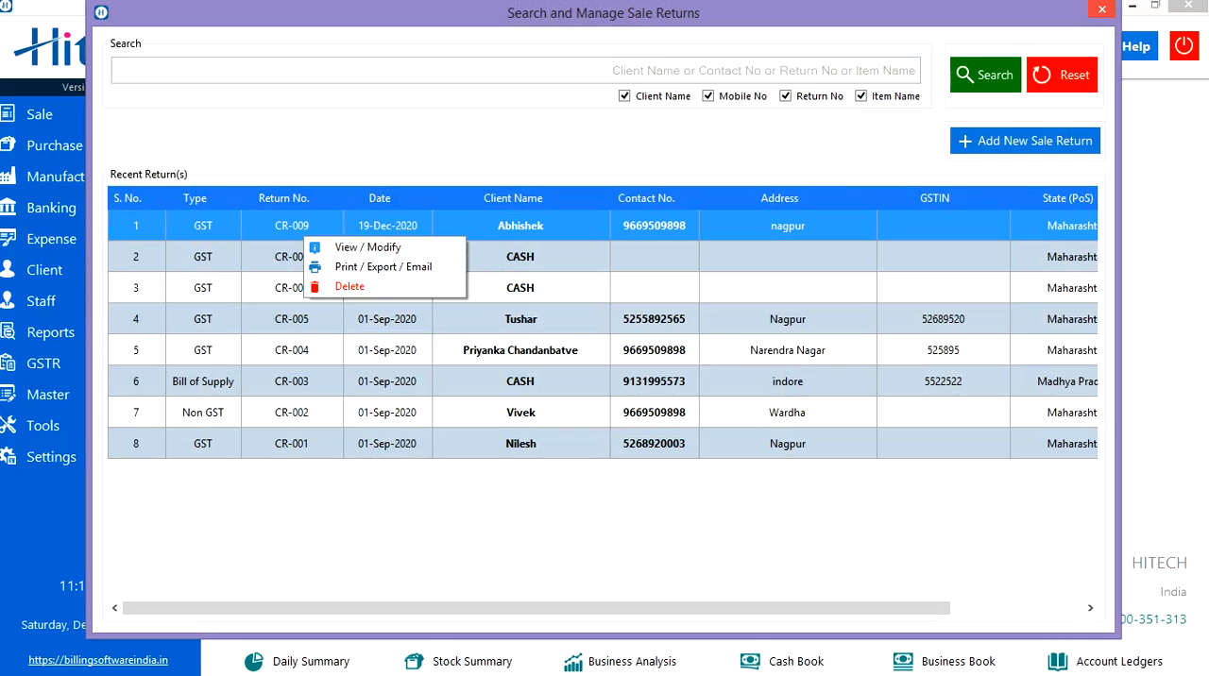
left_click(1101, 9)
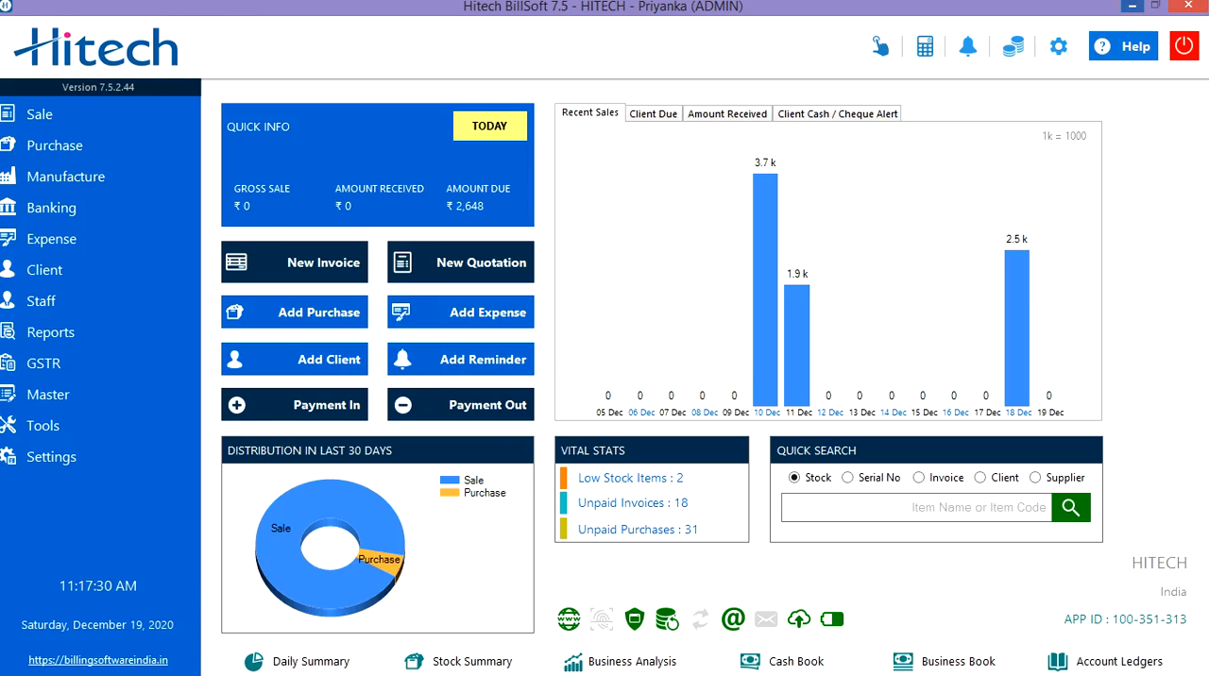
left_click(1130, 6)
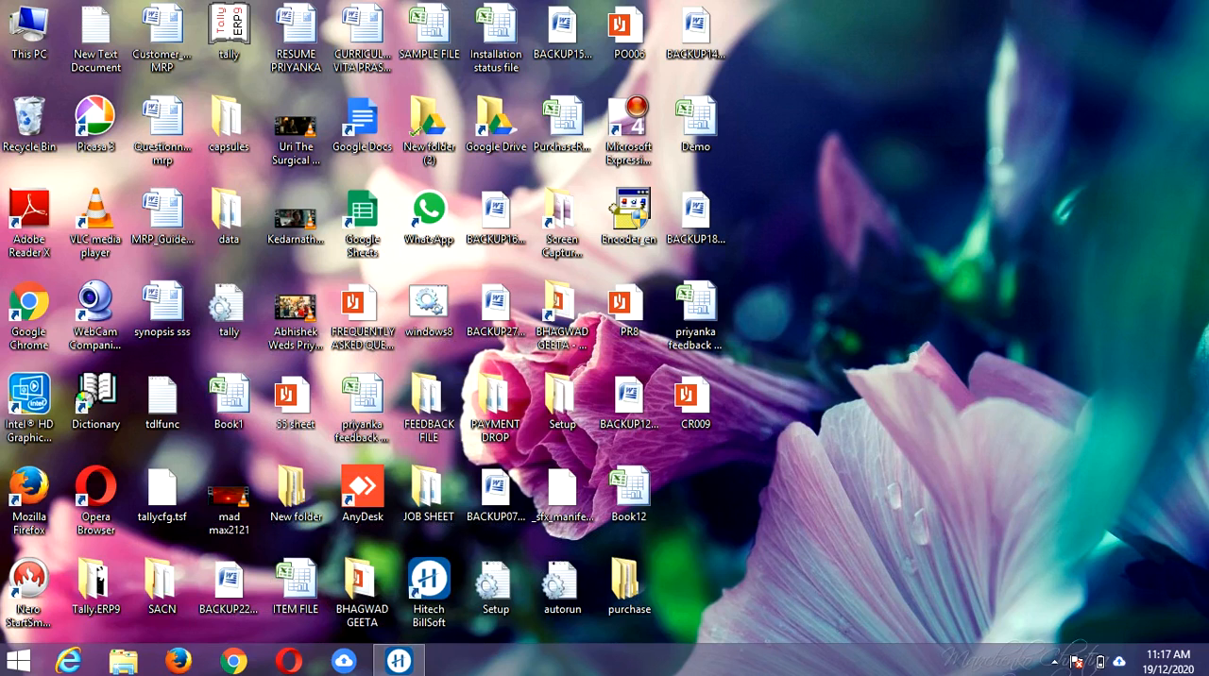